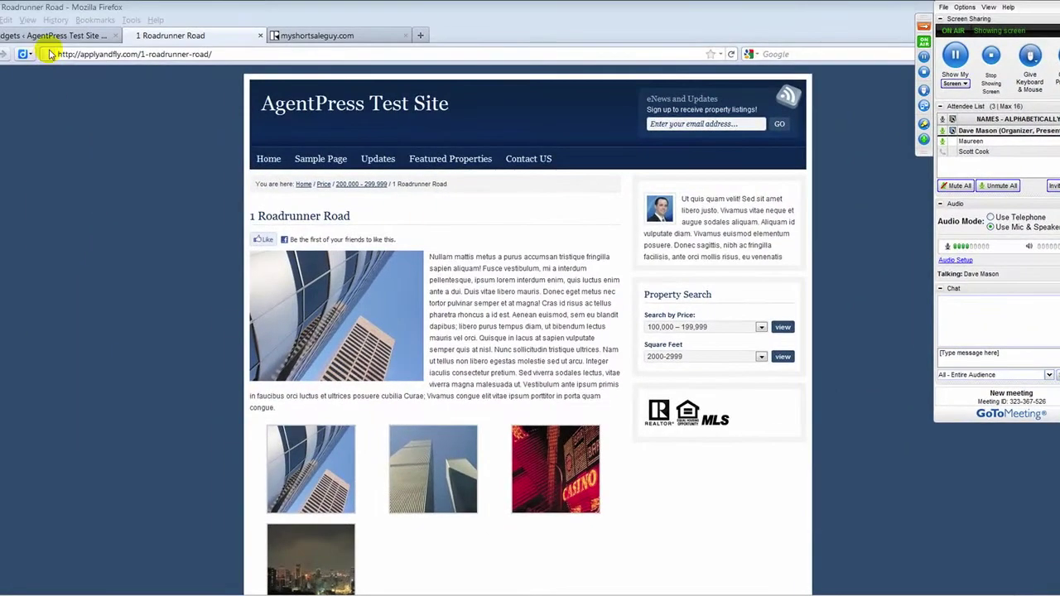
Return to the AgentPress Test Site front page and open a new browser tab.
left_click(268, 160)
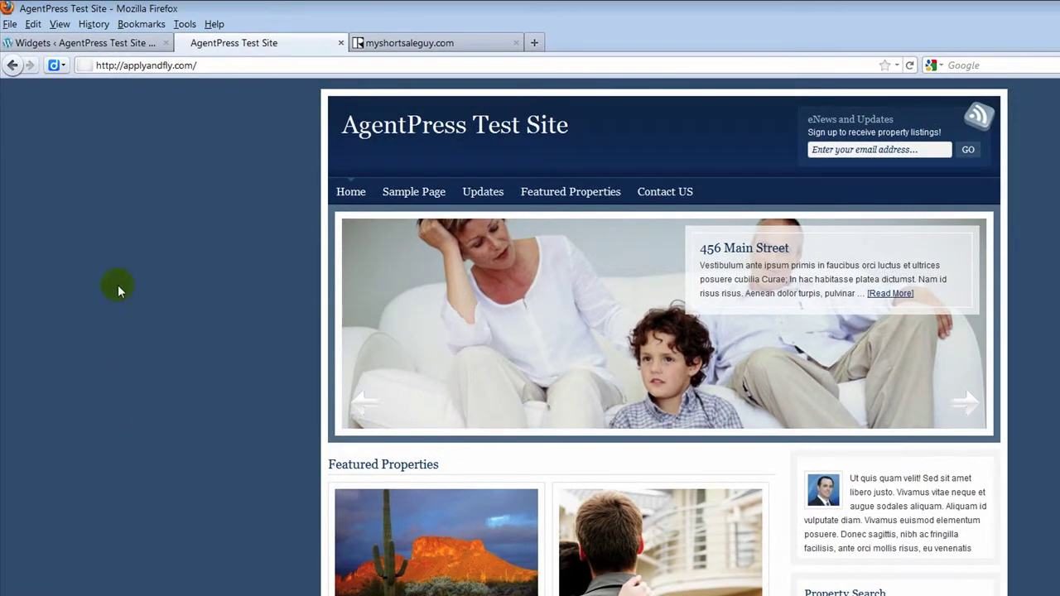
key("ctrl+t")
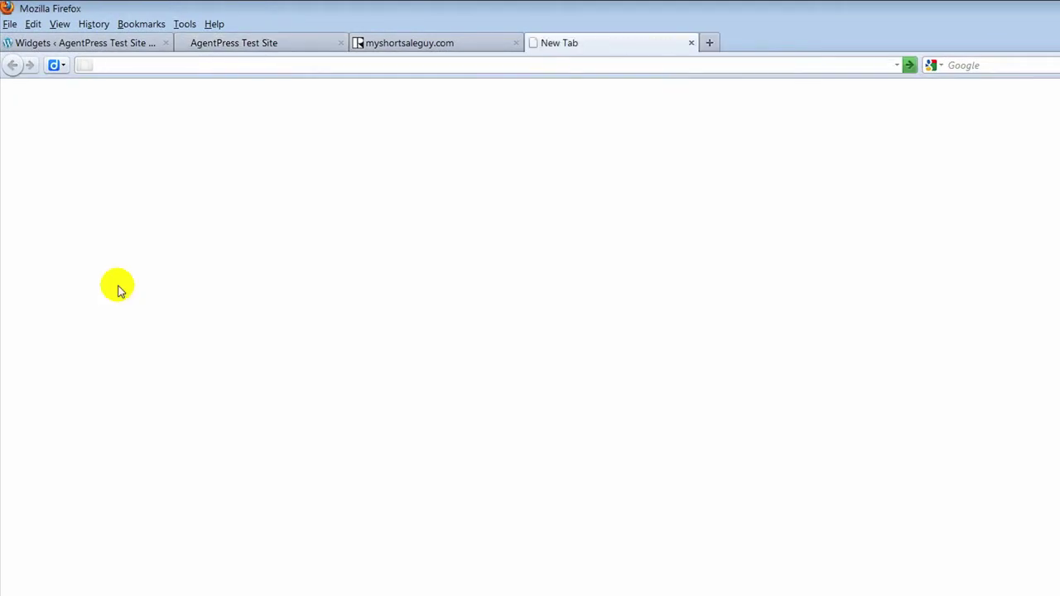
Load foundwithprofound.com in the new tab.
type("found")
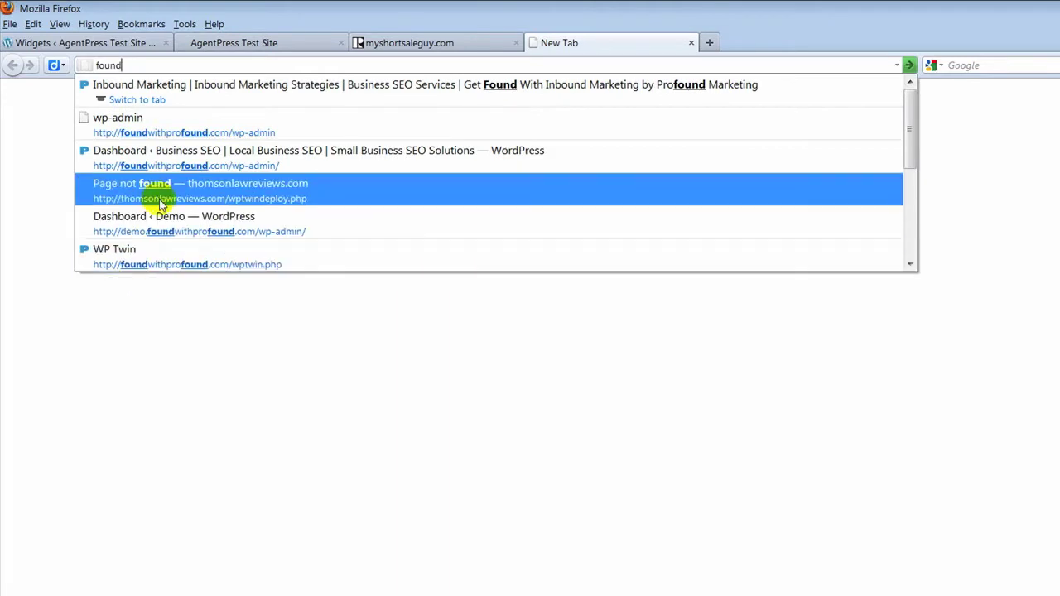
type("with")
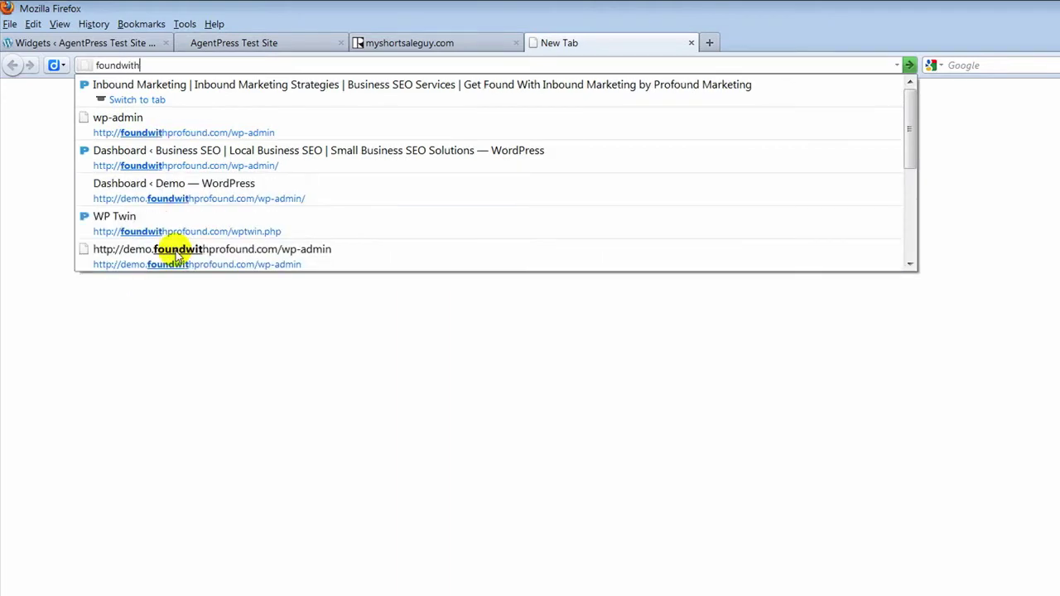
type("profound.com")
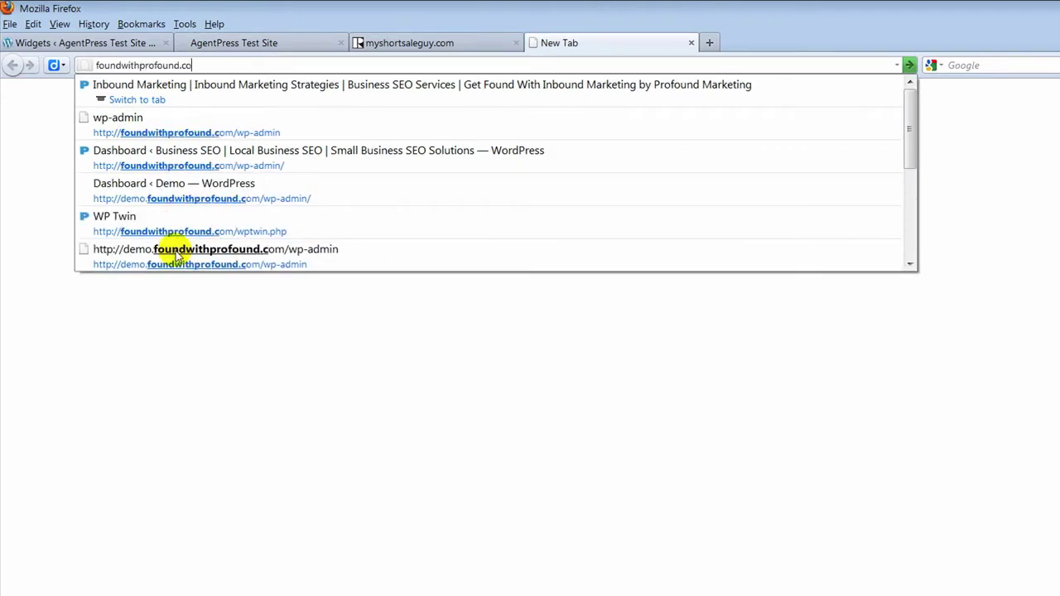
key("Return")
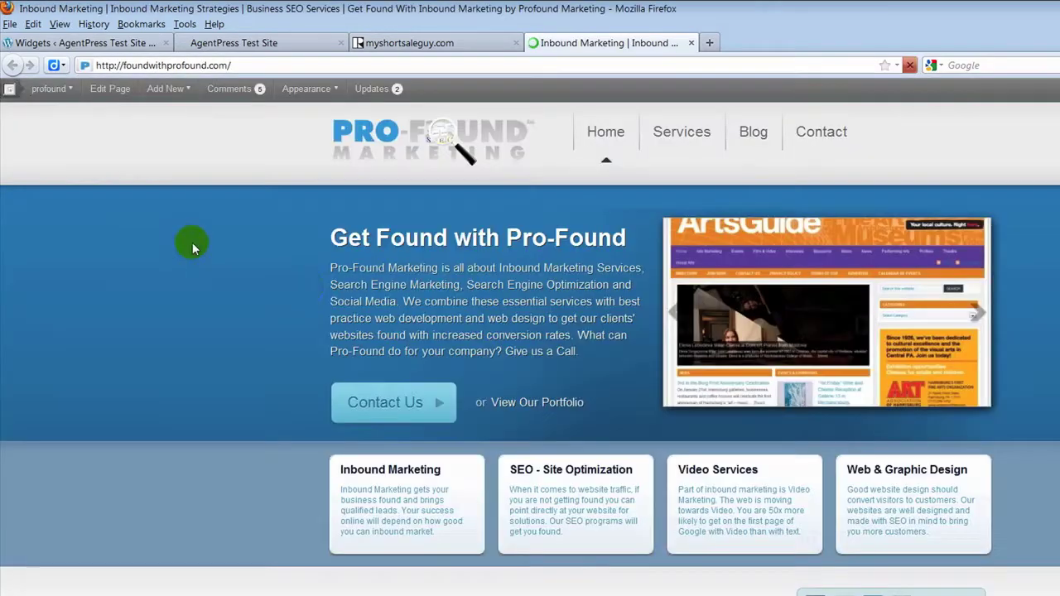
Open AgentPress Tutorials from the Services menu and scroll through its how-to videos.
mouse_move(682, 131)
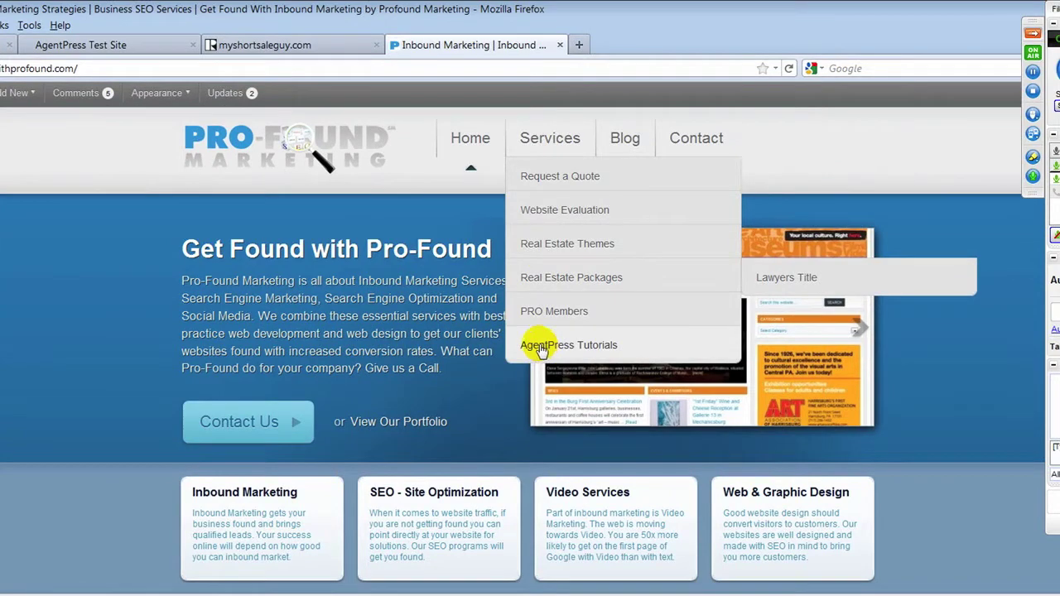
left_click(540, 346)
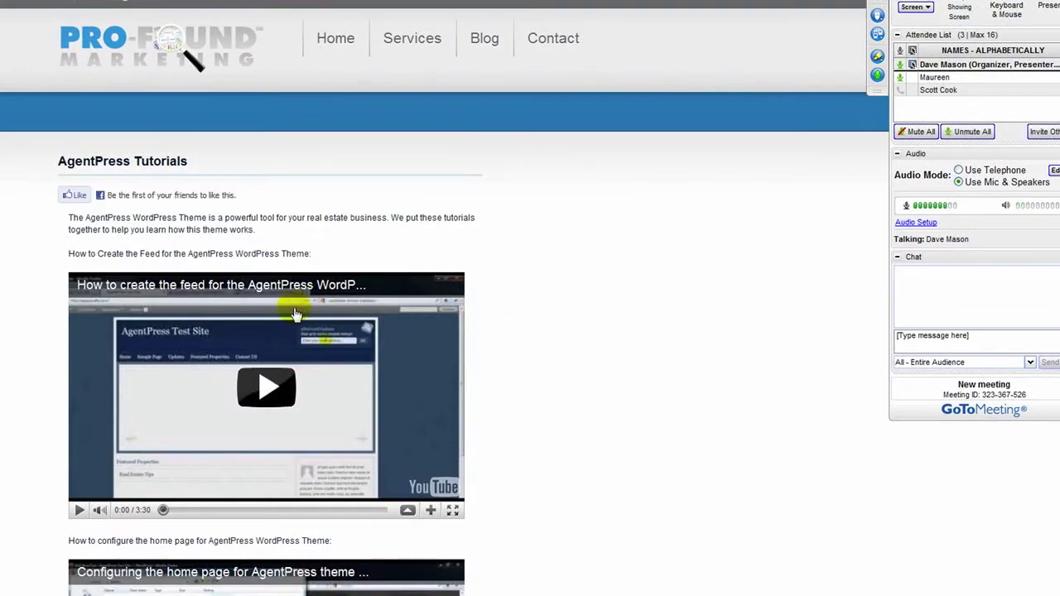
scroll(612, 311, "down", 10)
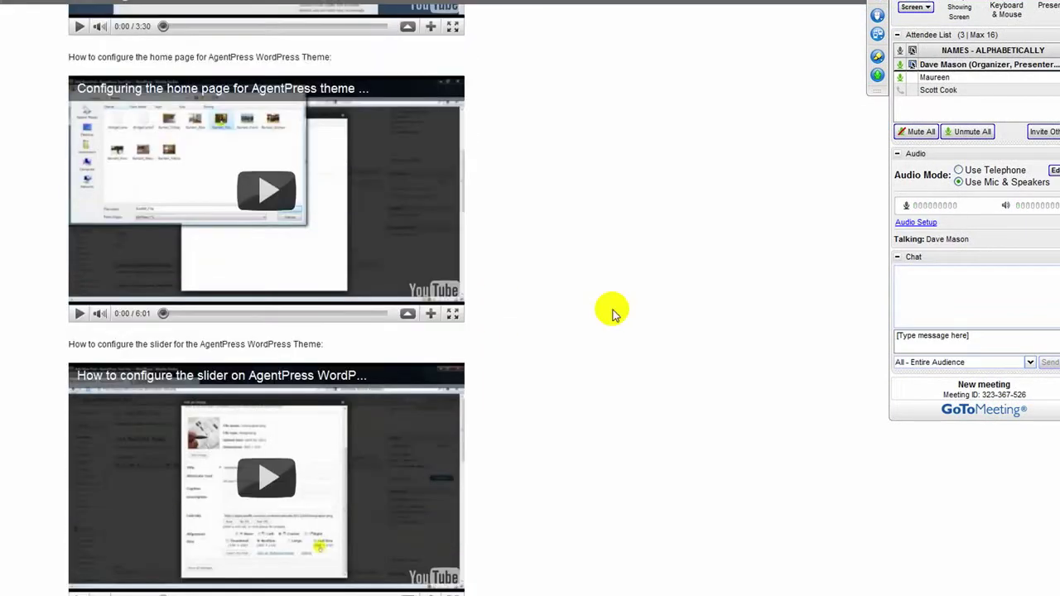
scroll(611, 312, "down", 12)
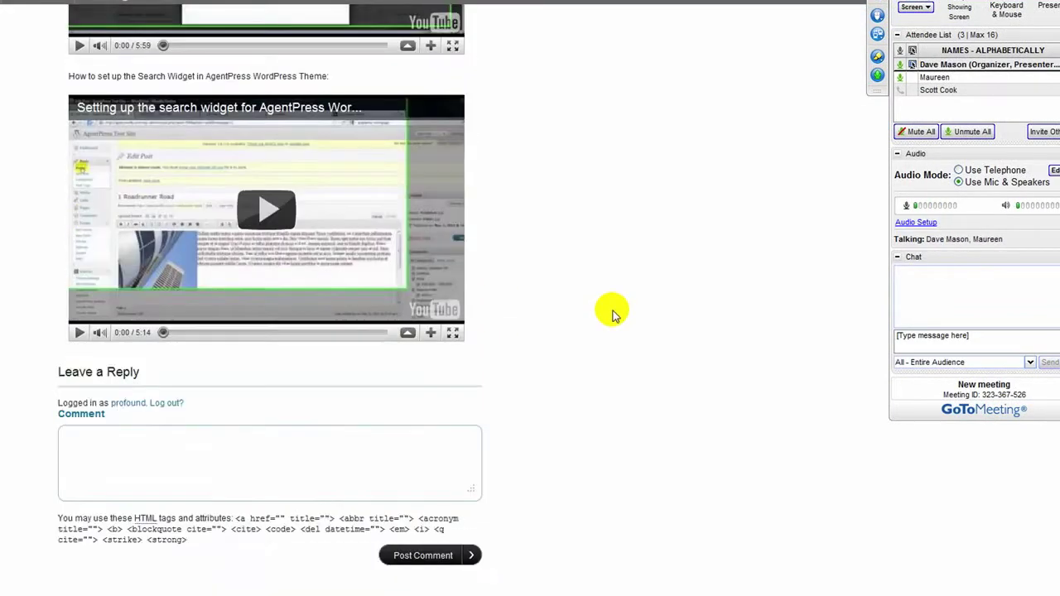
scroll(611, 311, "up", 15)
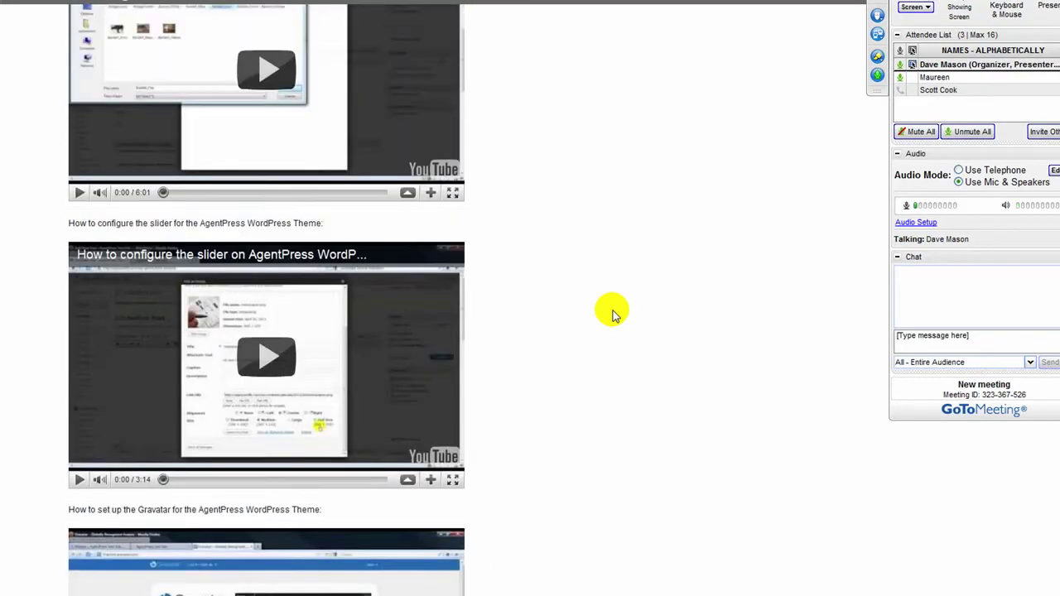
scroll(611, 311, "up", 5)
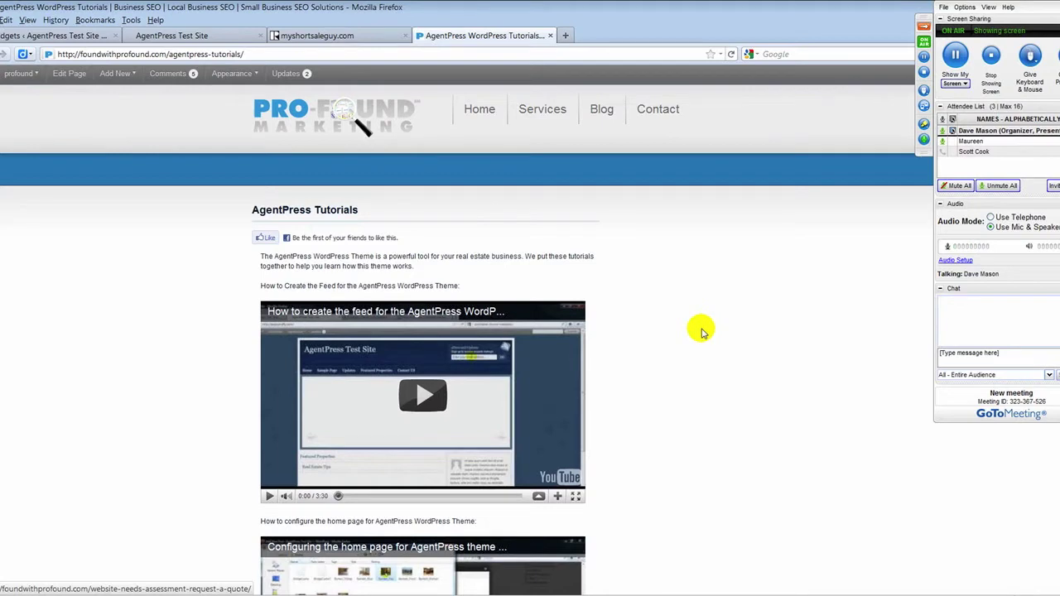
left_click(183, 38)
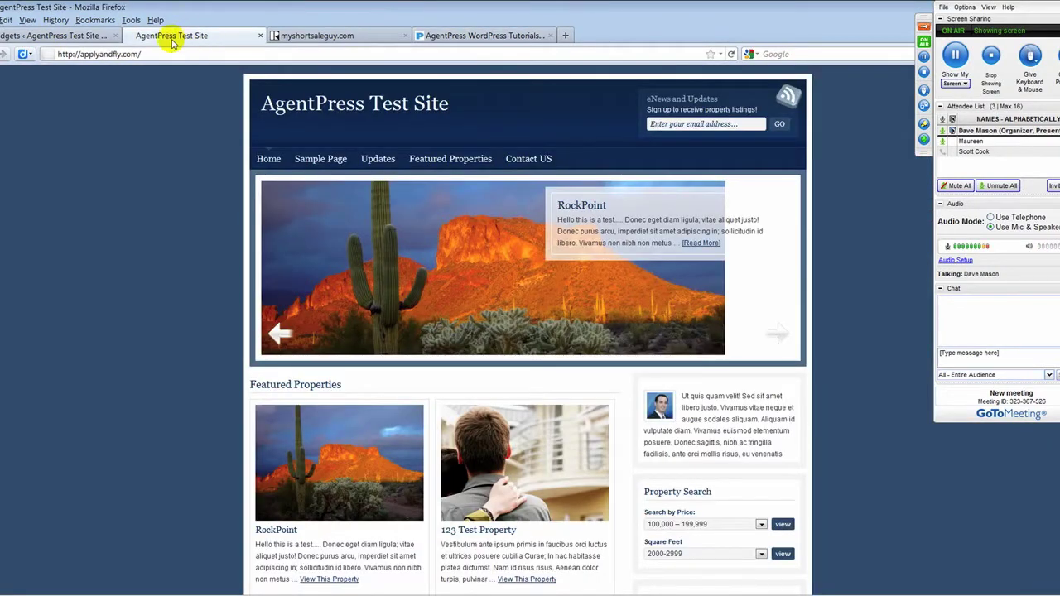
Expand the Primary Sidebar to show its User Profile, Property Search and Text widgets.
left_click(53, 37)
scroll(514, 199, "up", 1)
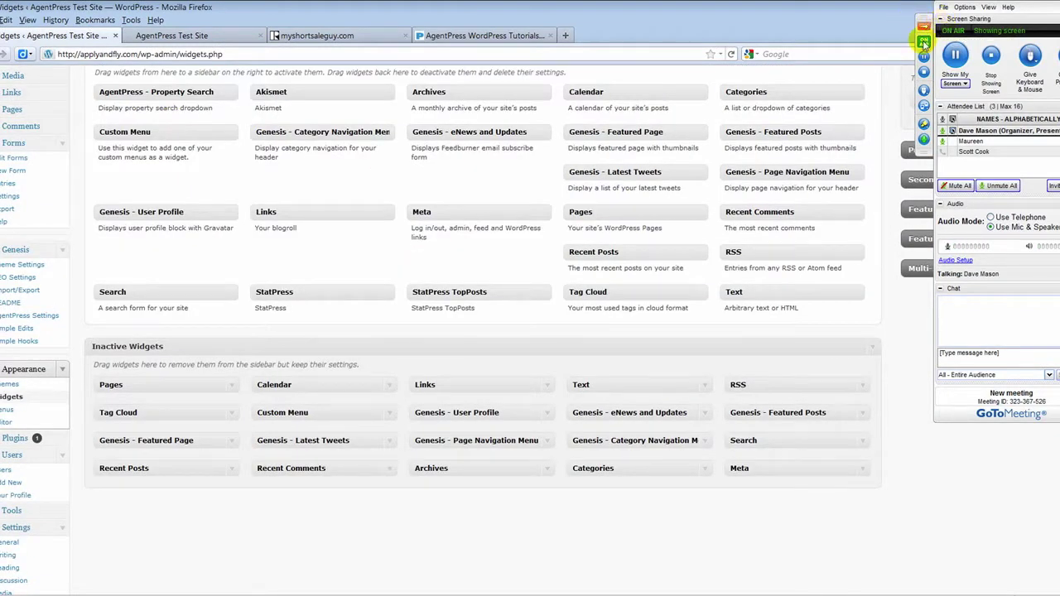
left_click(926, 28)
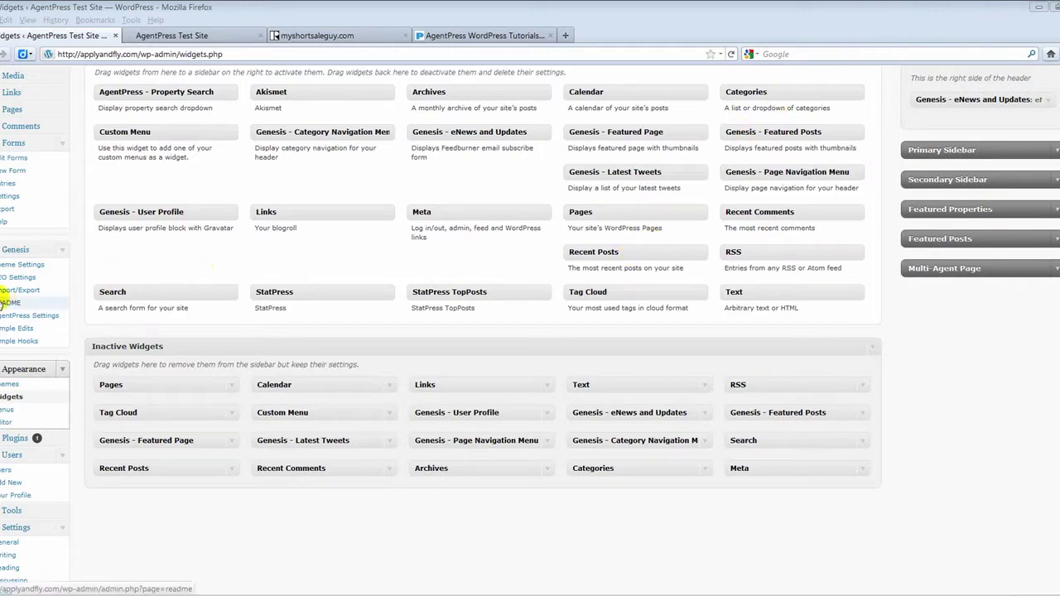
left_click(953, 438)
scroll(950, 436, "up", 3)
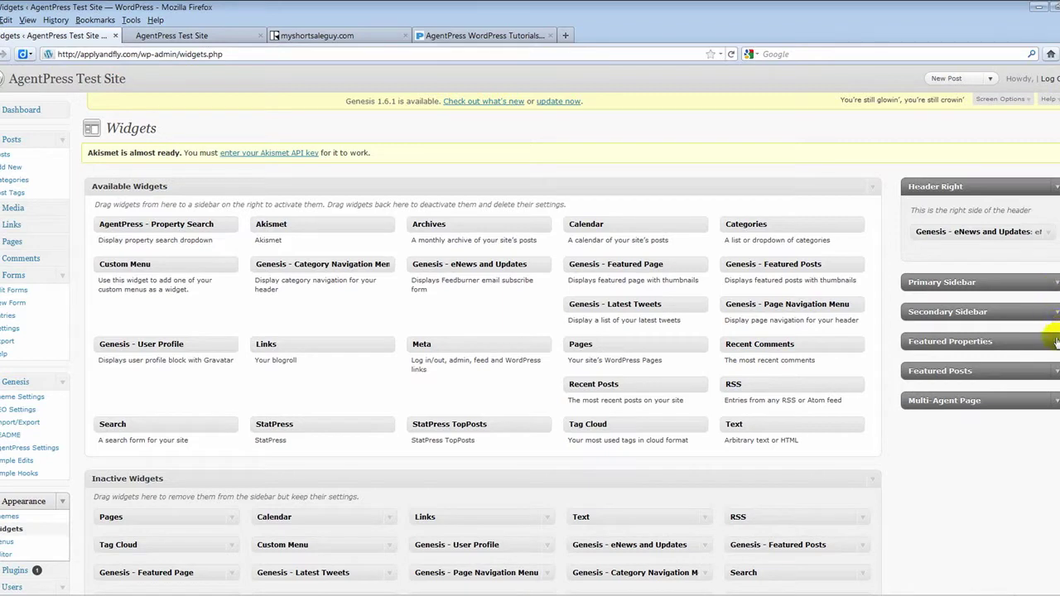
left_click(1057, 284)
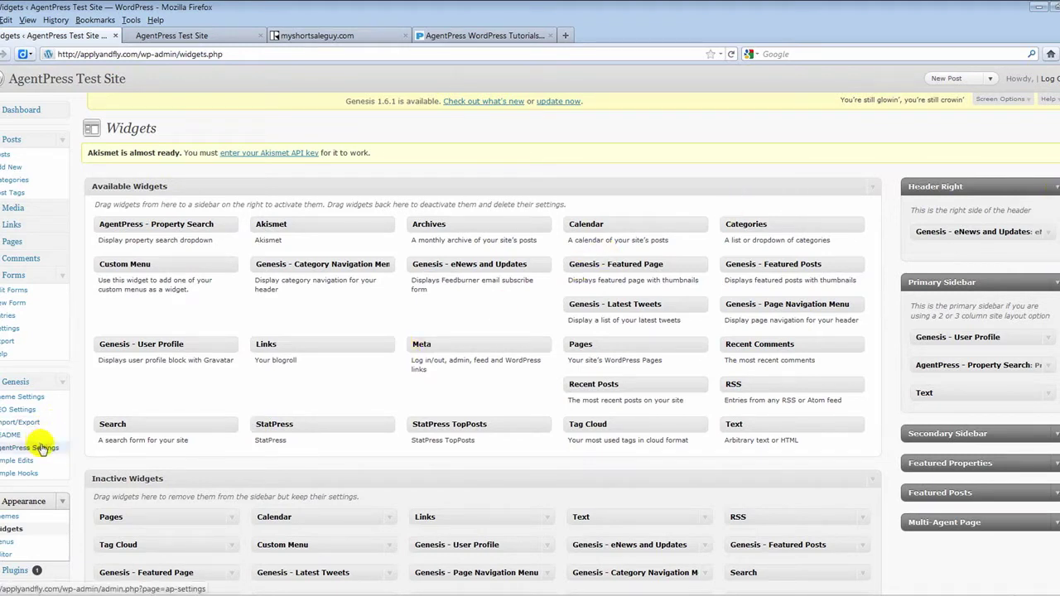
left_click(18, 400)
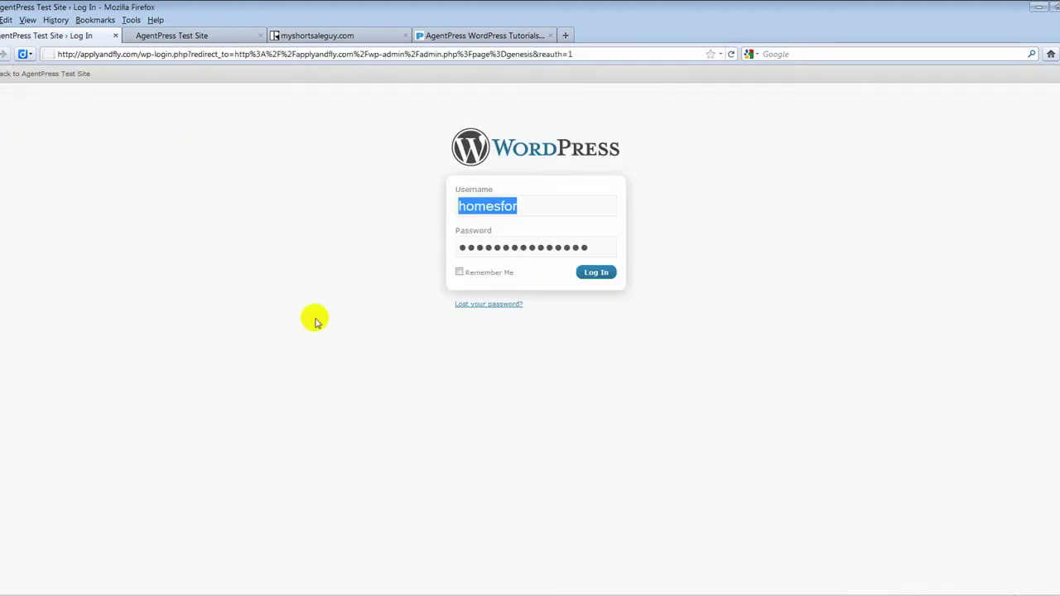
Sign back in to reach Genesis Theme Settings, then check the live homepage slider.
left_click(605, 278)
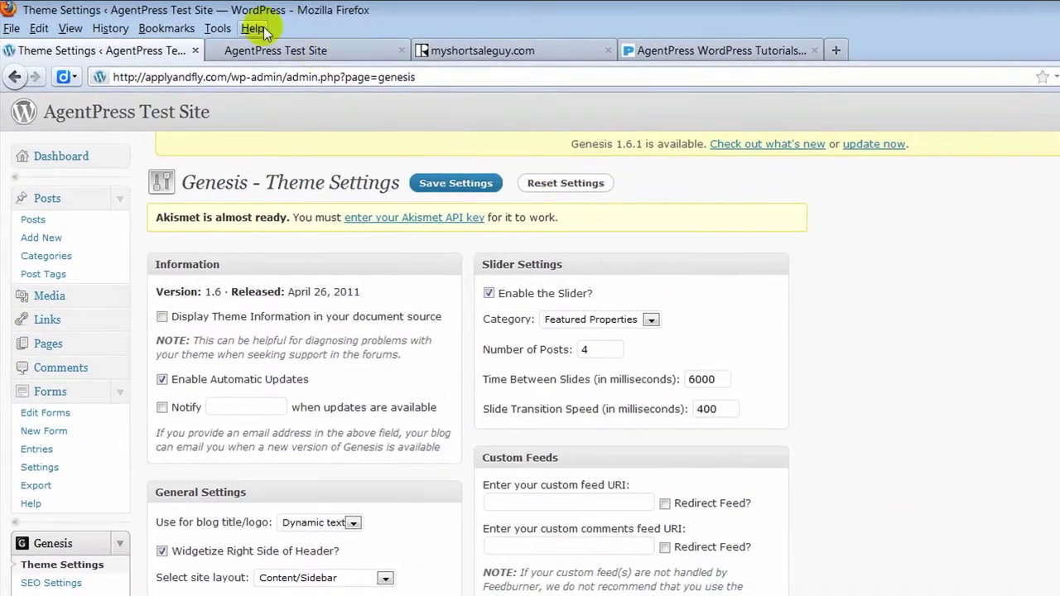
left_click(171, 36)
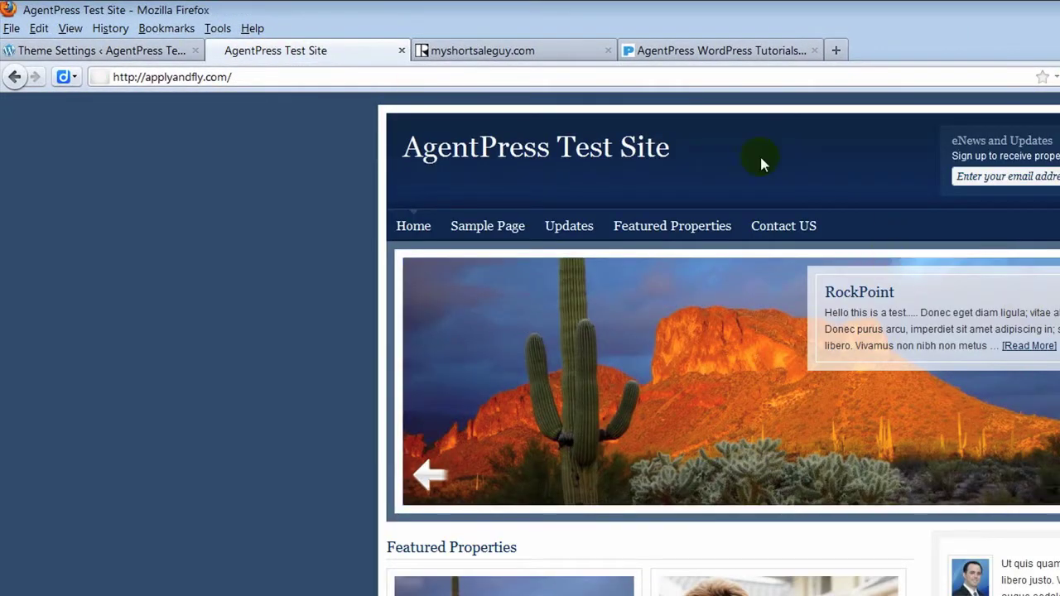
Set the slider's Number of Posts to 5 and save the Genesis theme settings.
left_click(74, 50)
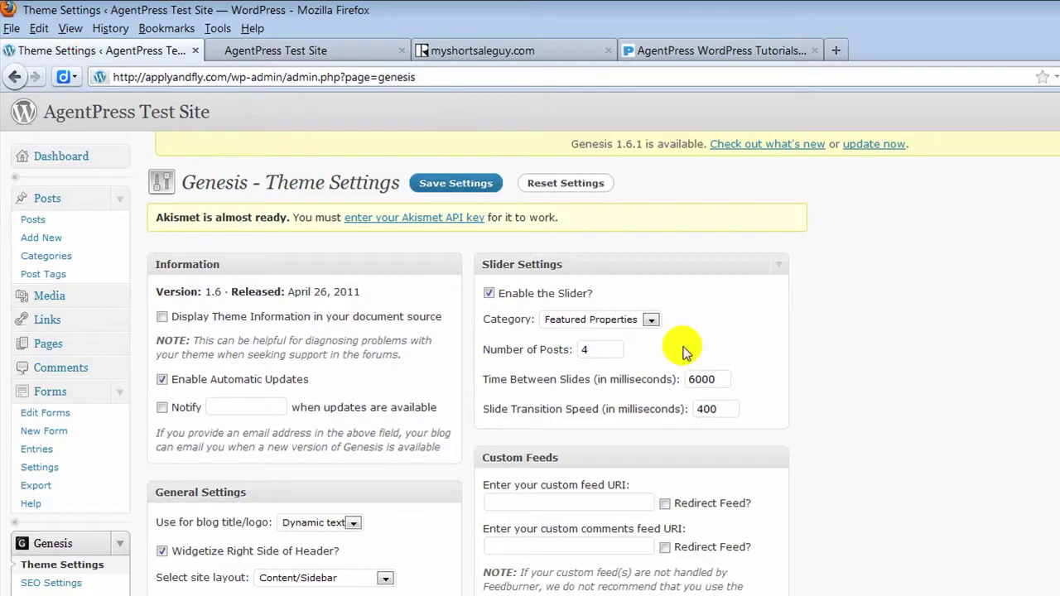
double_click(583, 350)
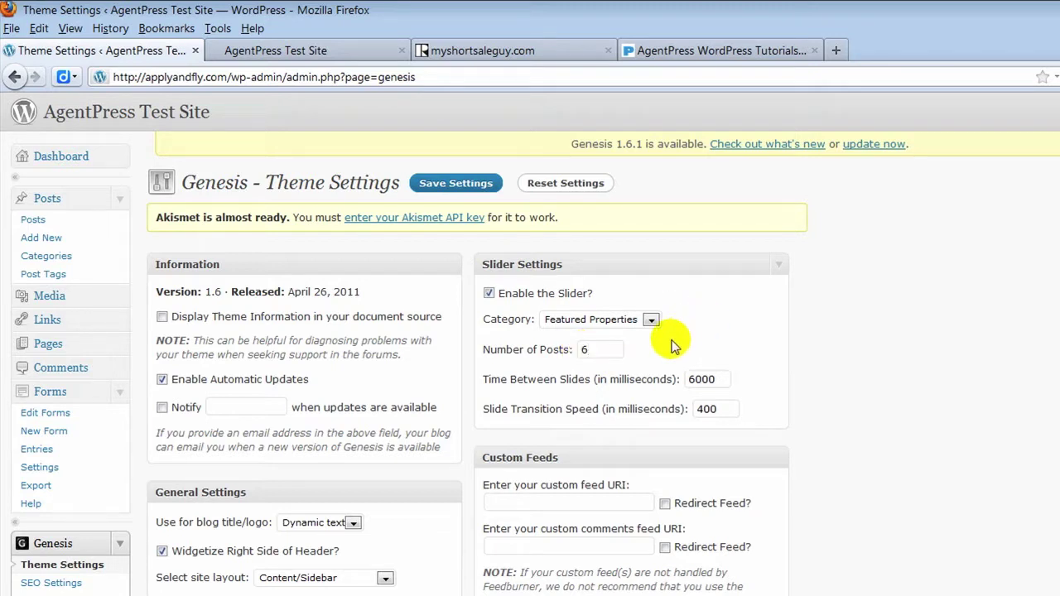
left_click(613, 350)
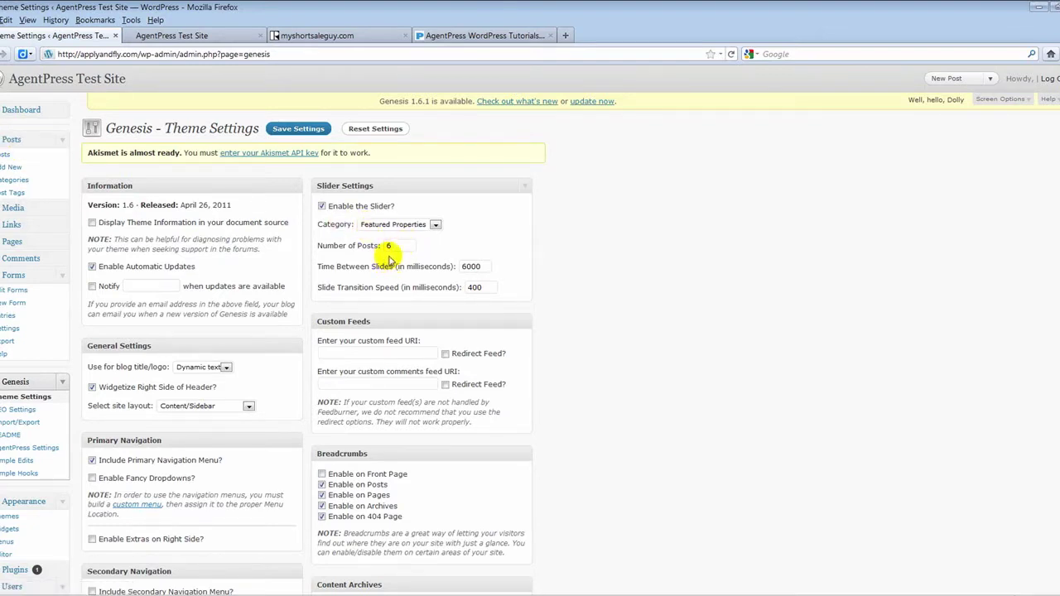
double_click(387, 246)
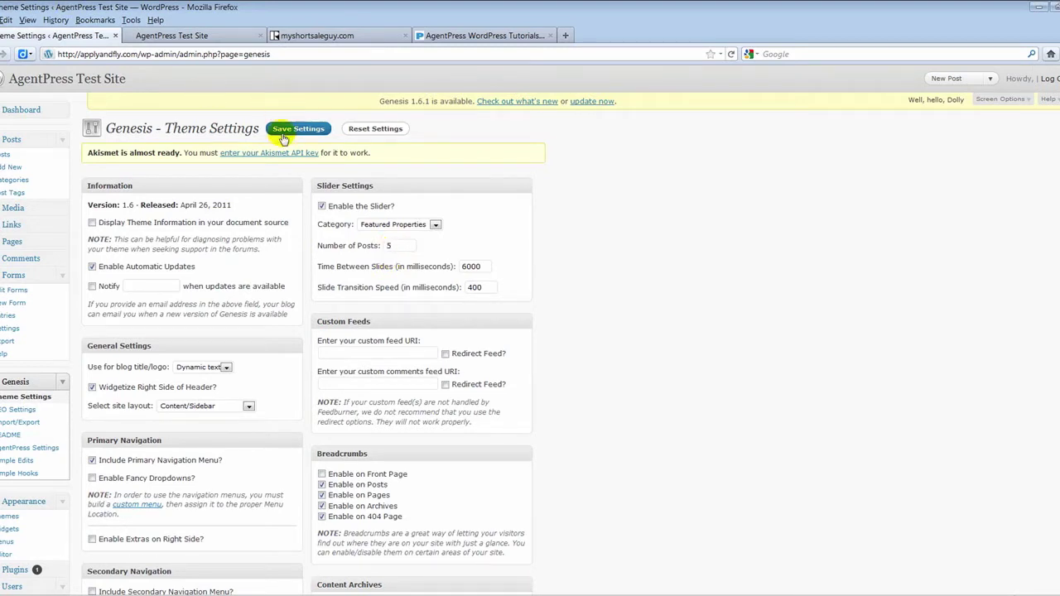
left_click(295, 130)
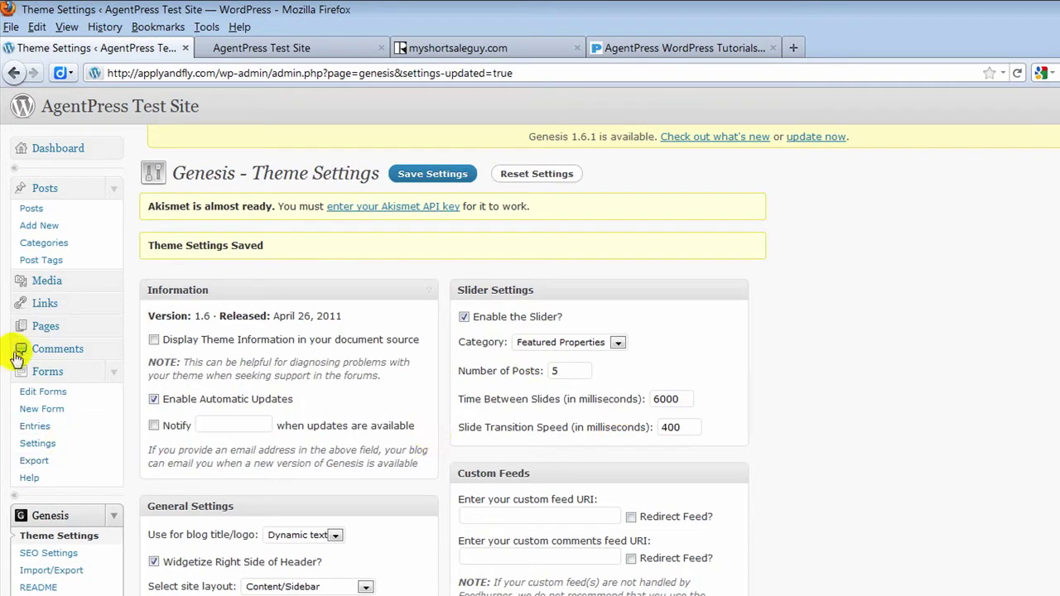
left_click(32, 210)
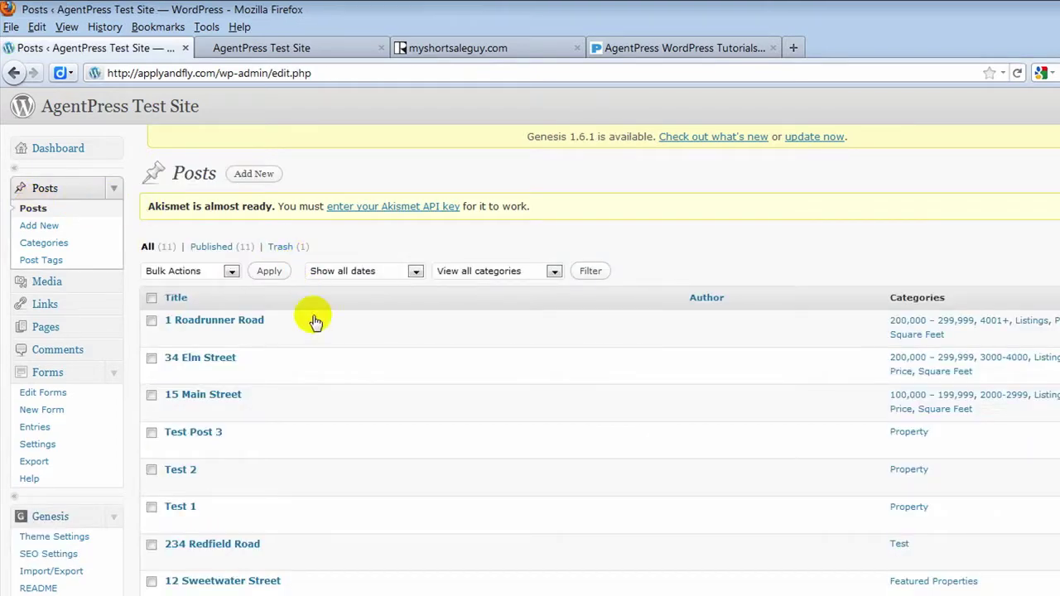
Open the 12 Sweetwater Street post for editing and view it featured on the homepage slider.
scroll(425, 571, "down", 3)
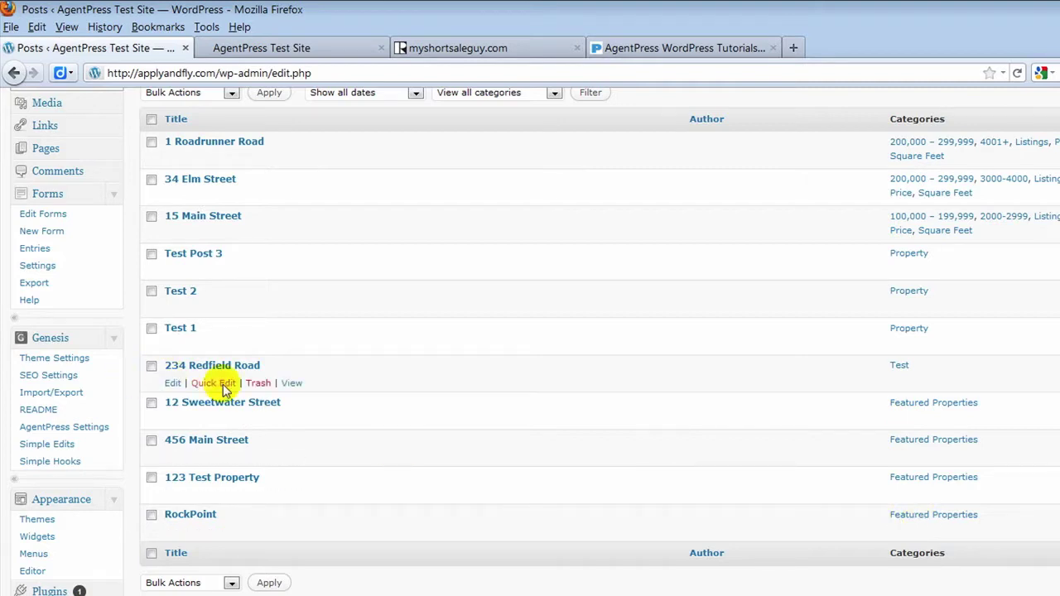
left_click(173, 422)
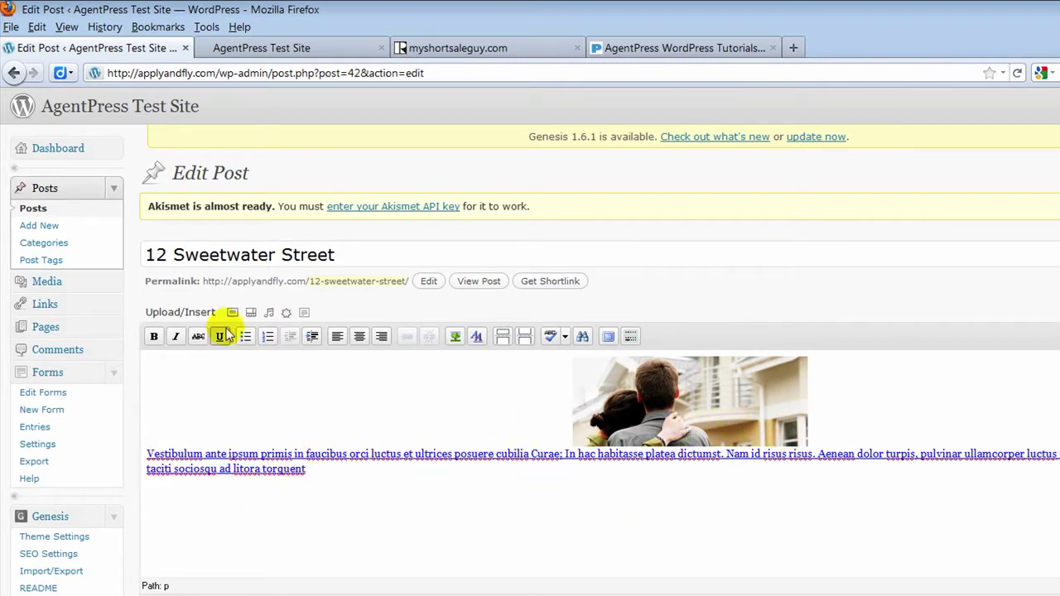
left_click(289, 52)
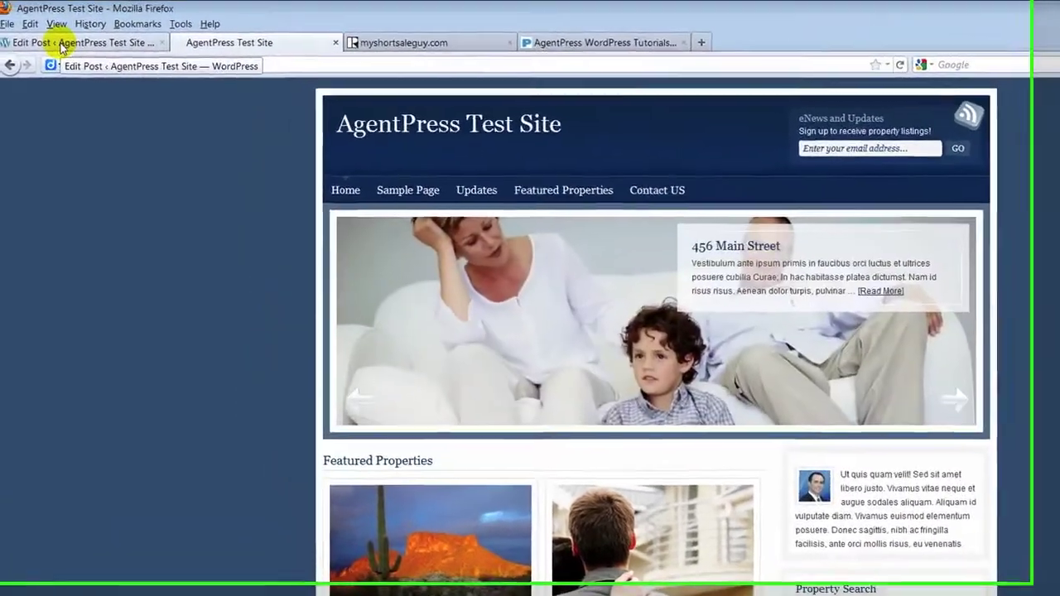
left_click(30, 36)
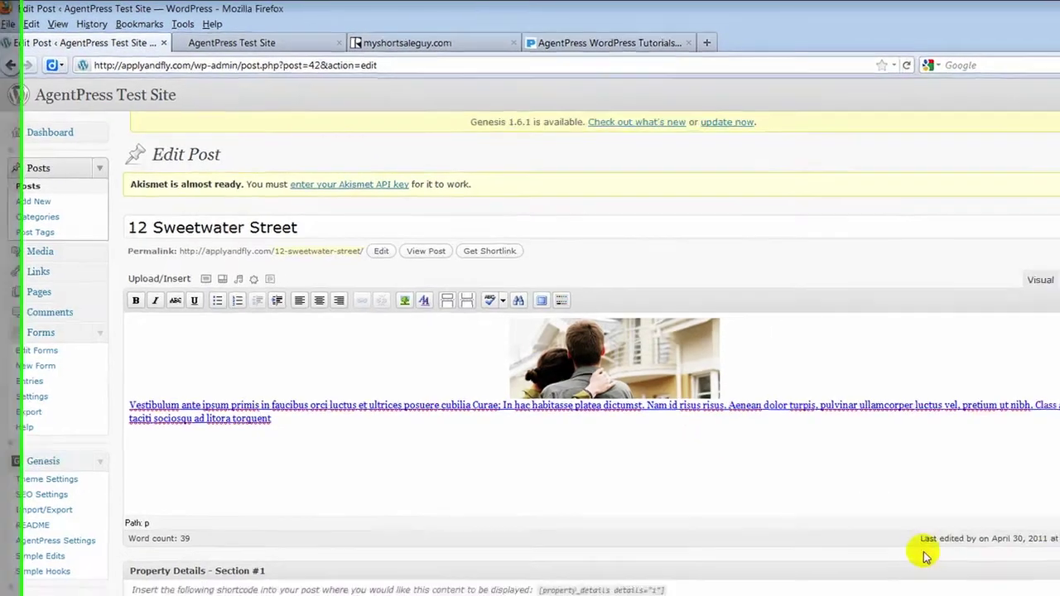
scroll(769, 473, "down", 5)
scroll(741, 457, "up", 3)
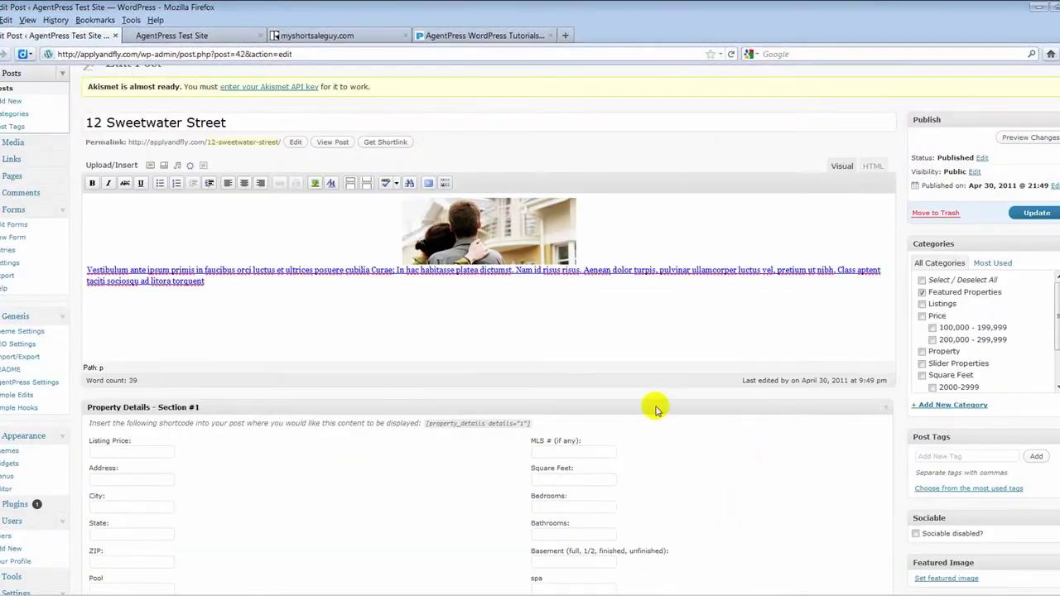
left_click(499, 244)
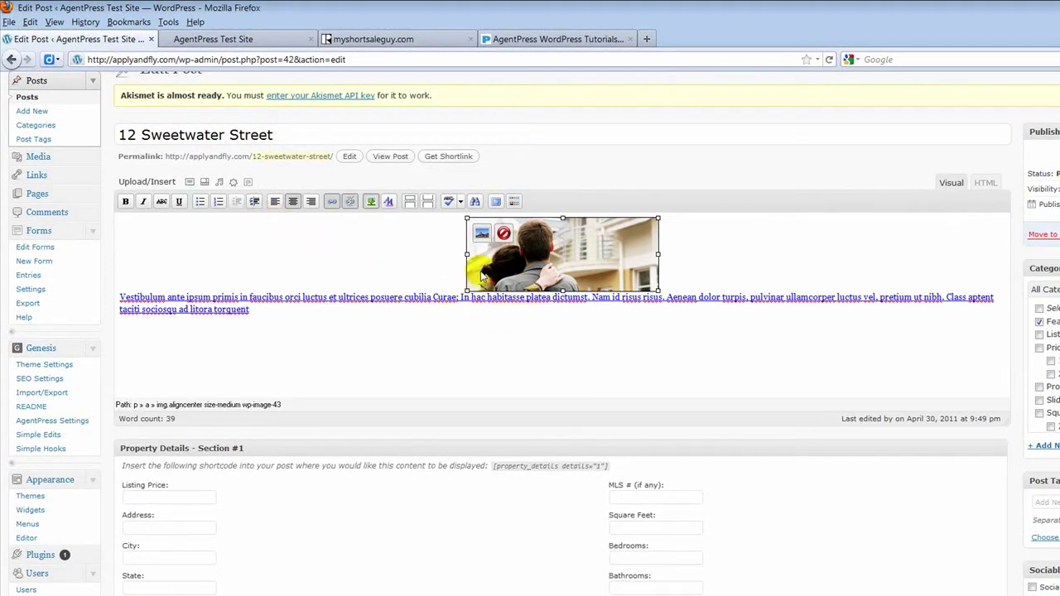
left_click(504, 234)
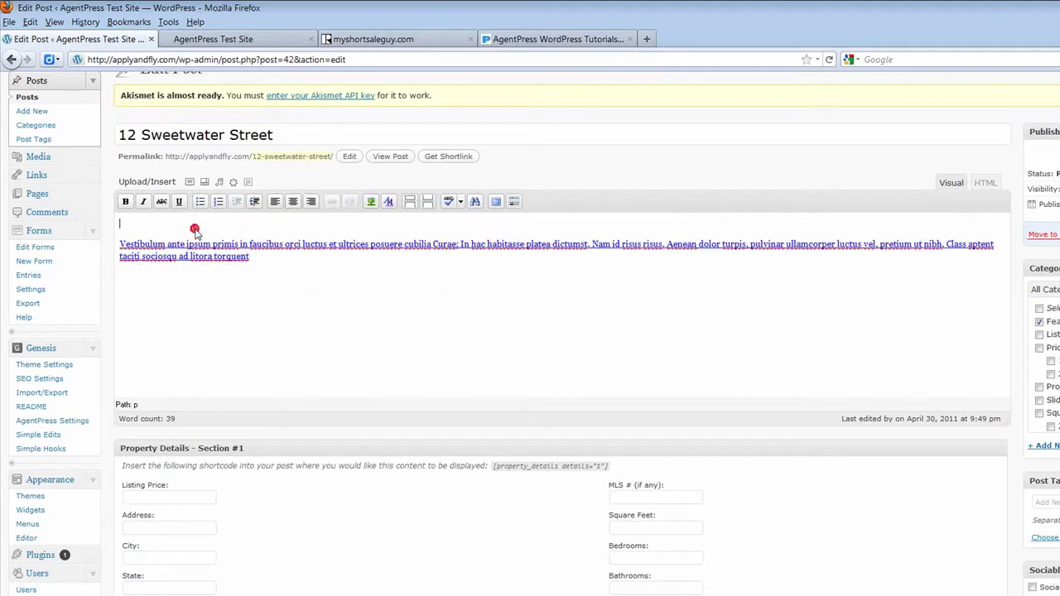
left_click(189, 181)
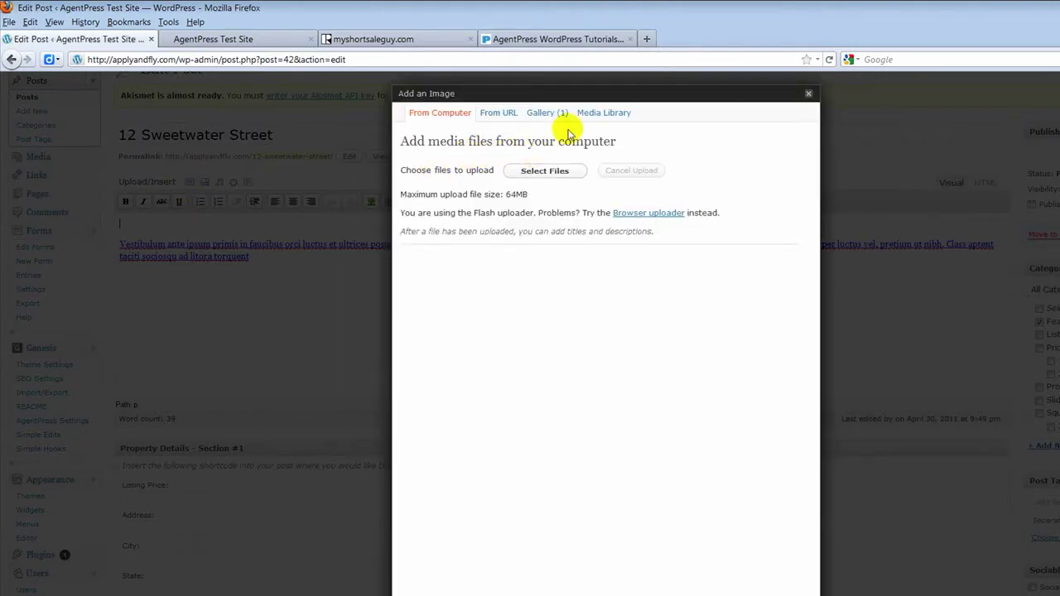
Insert the couple photo from the Gallery at Medium size with left alignment.
left_click(546, 116)
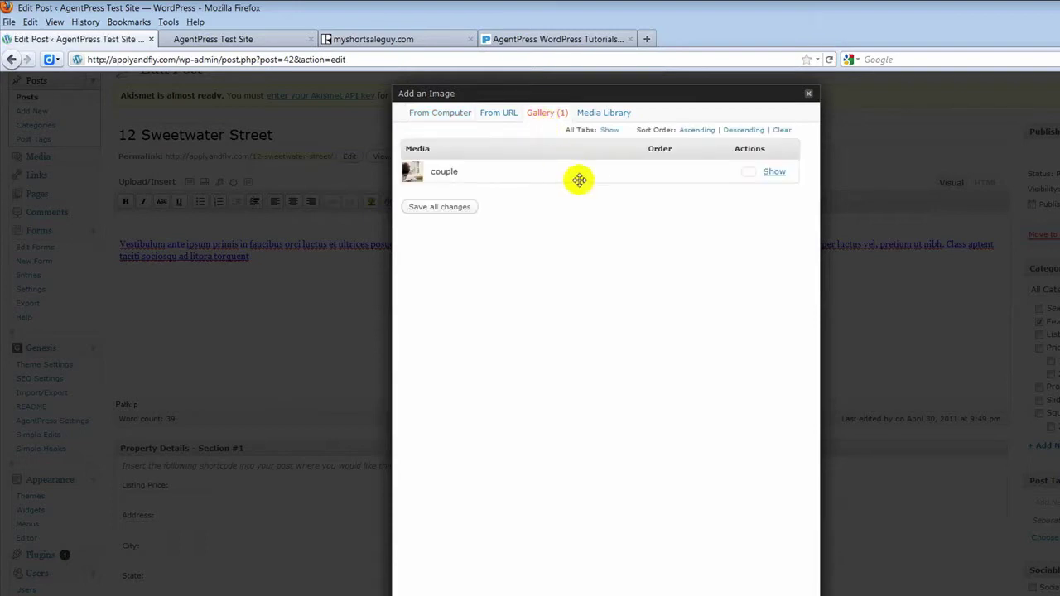
left_click(774, 173)
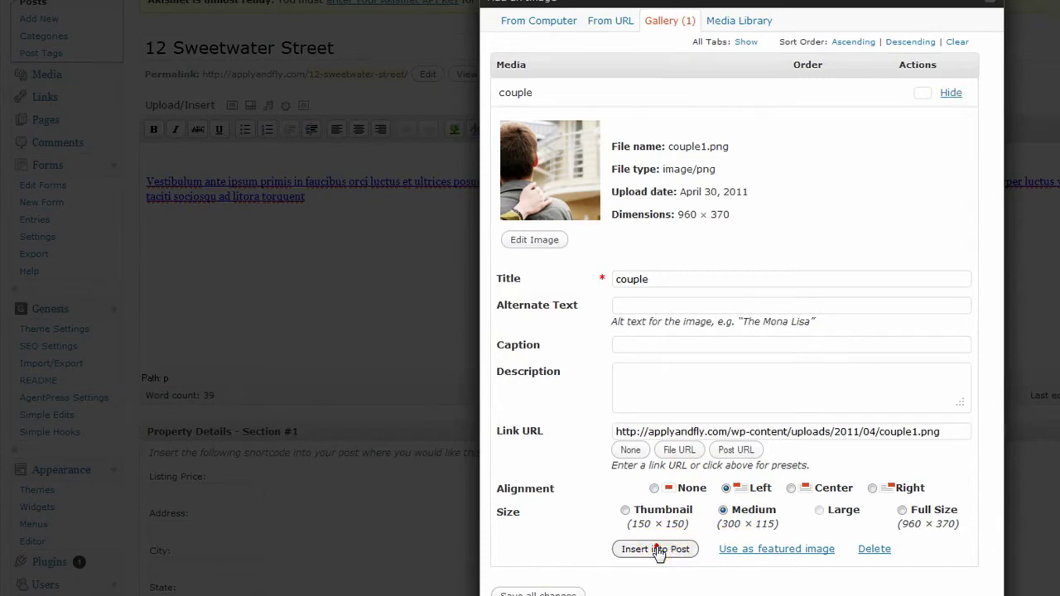
left_click(655, 549)
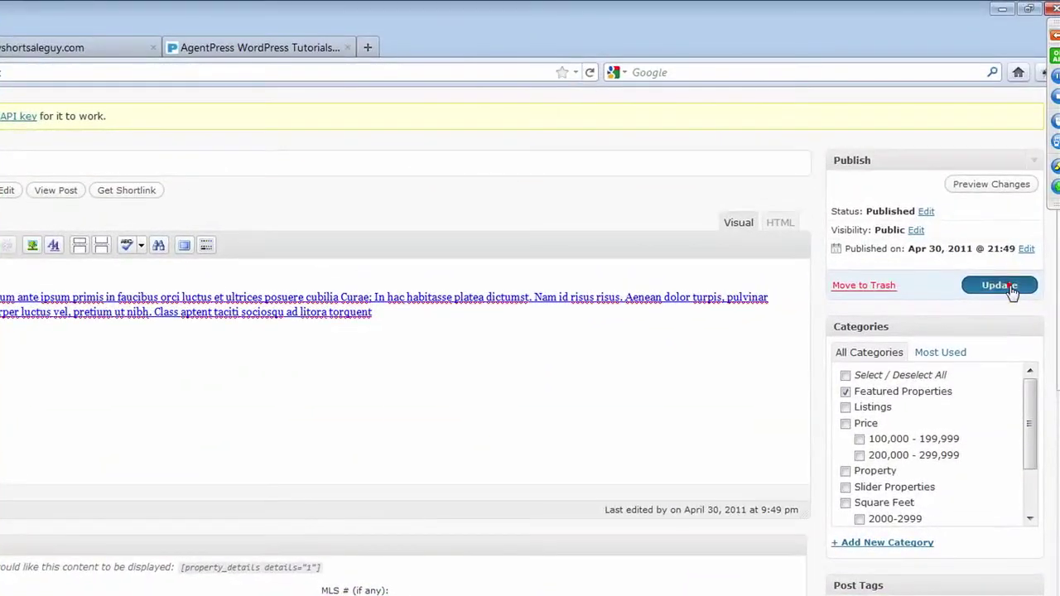
left_click(1012, 290)
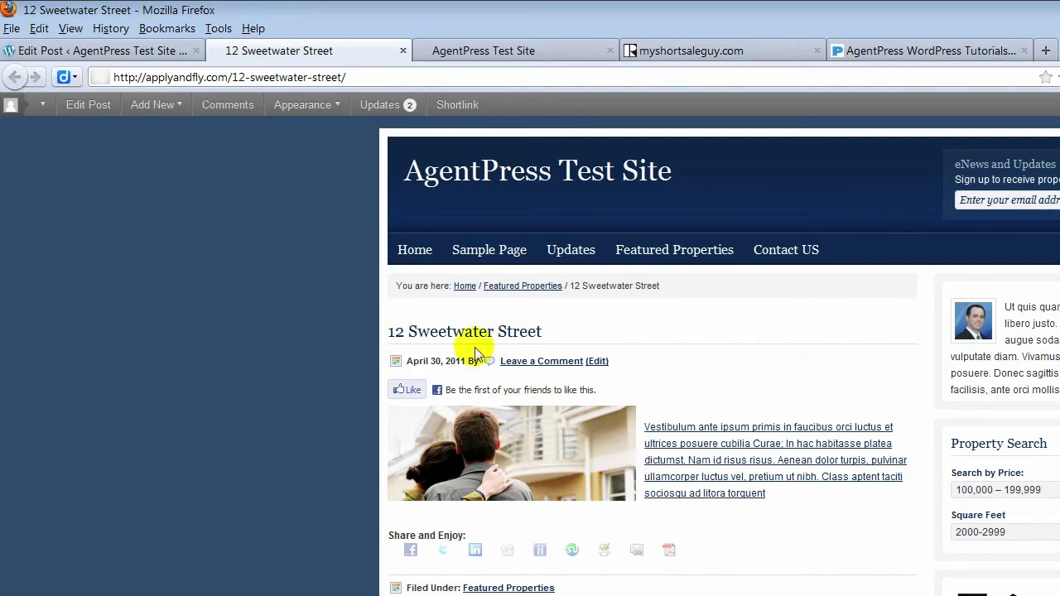
Check the home page slider cycling through RockPoint, 123 Test Property and 12 Sweetwater Street.
left_click(417, 255)
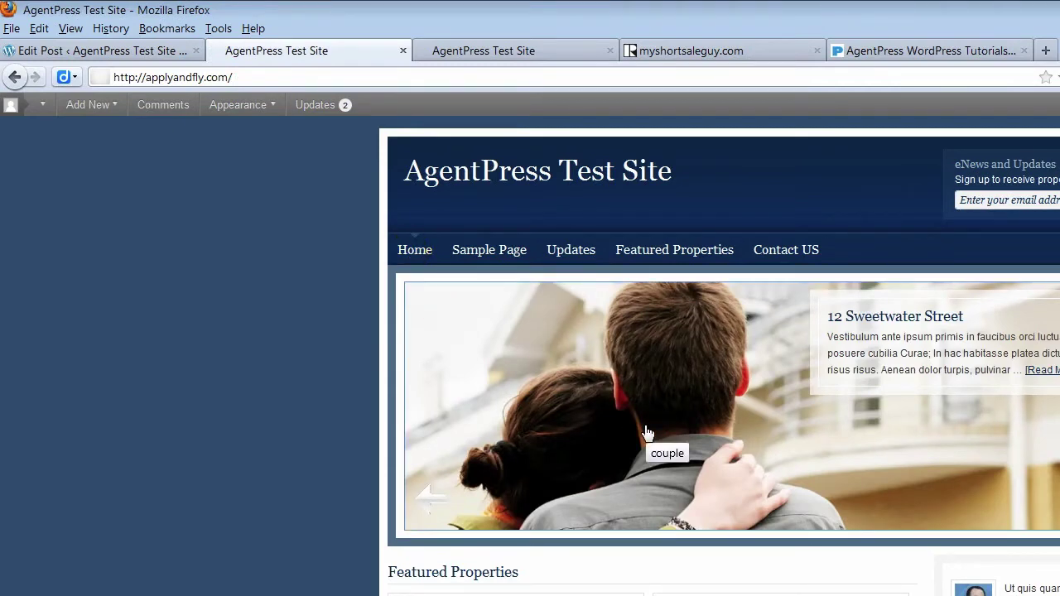
left_click(647, 432)
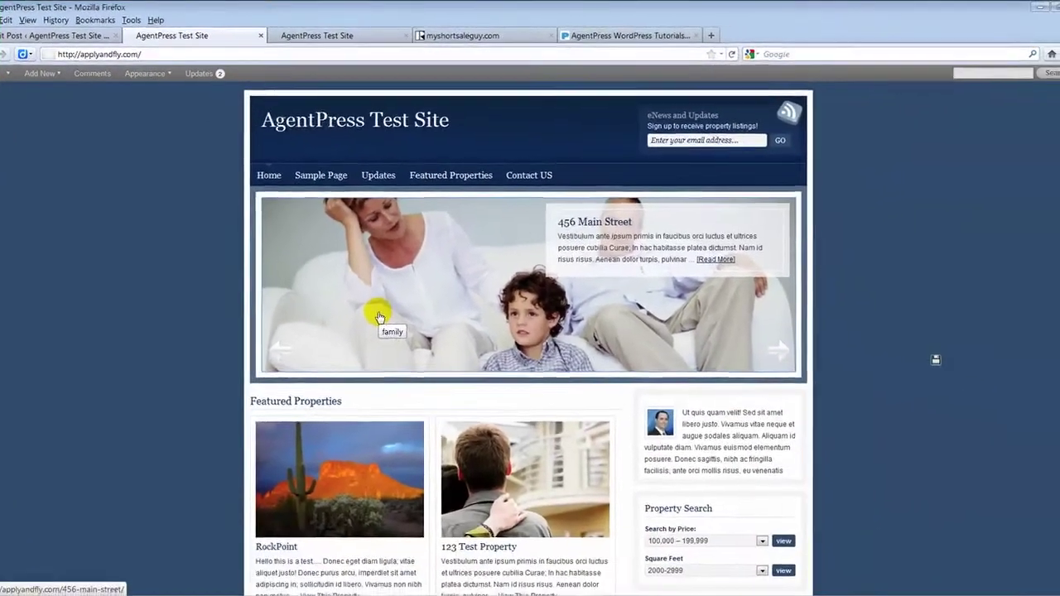
left_click(43, 36)
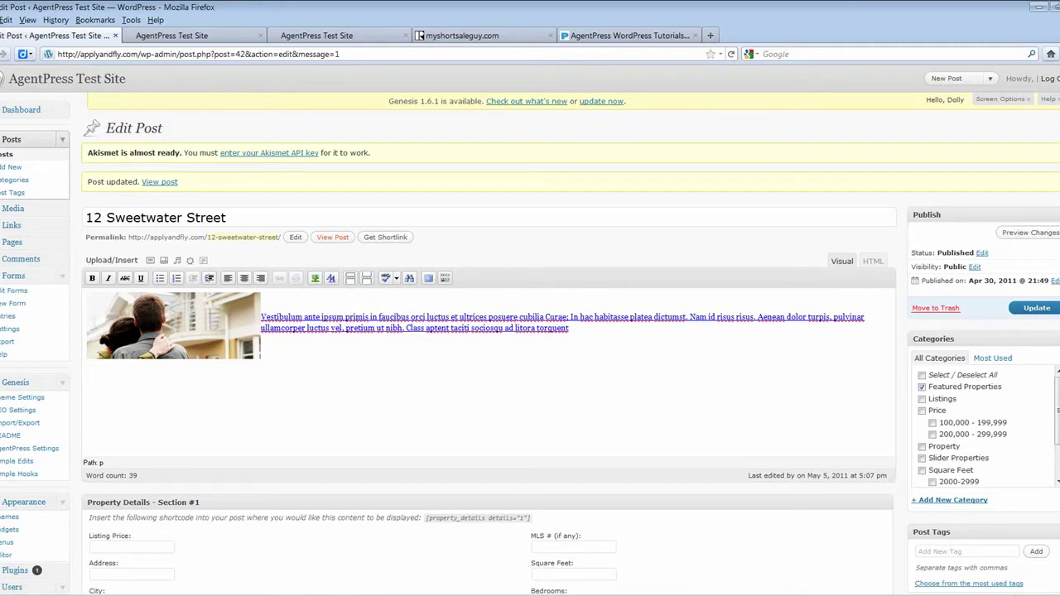
left_click(203, 35)
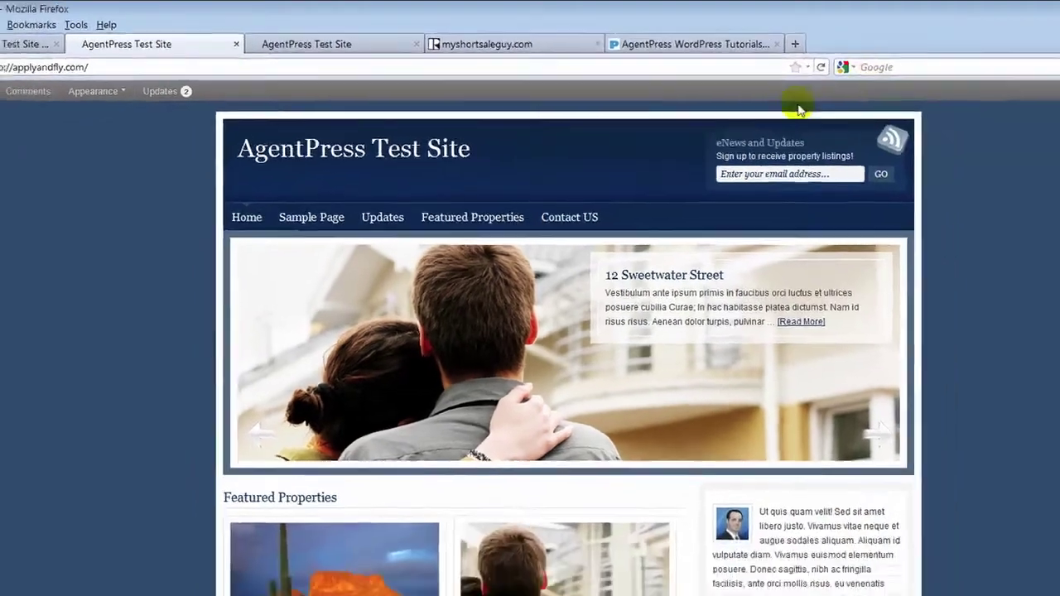
From the post editor, go to Appearance > Widgets to list the site's widget areas.
scroll(723, 232, "down", 3)
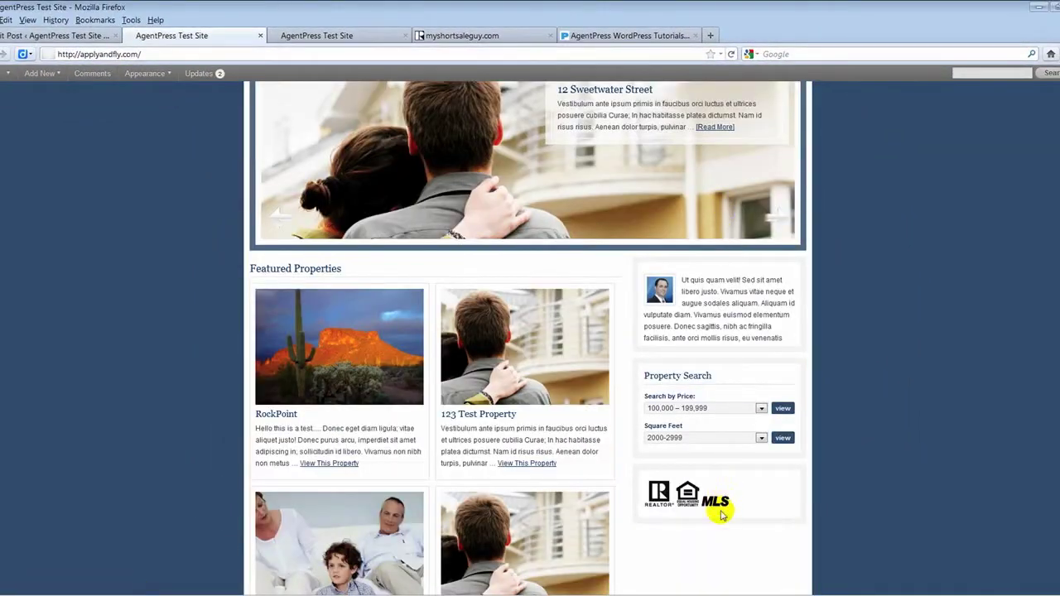
scroll(709, 451, "up", 3)
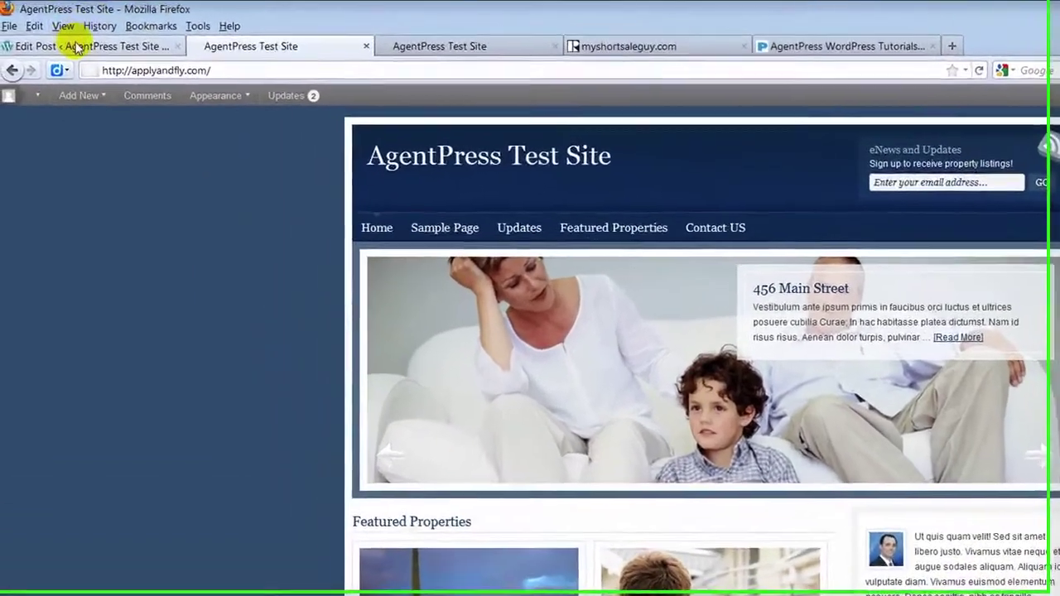
left_click(37, 38)
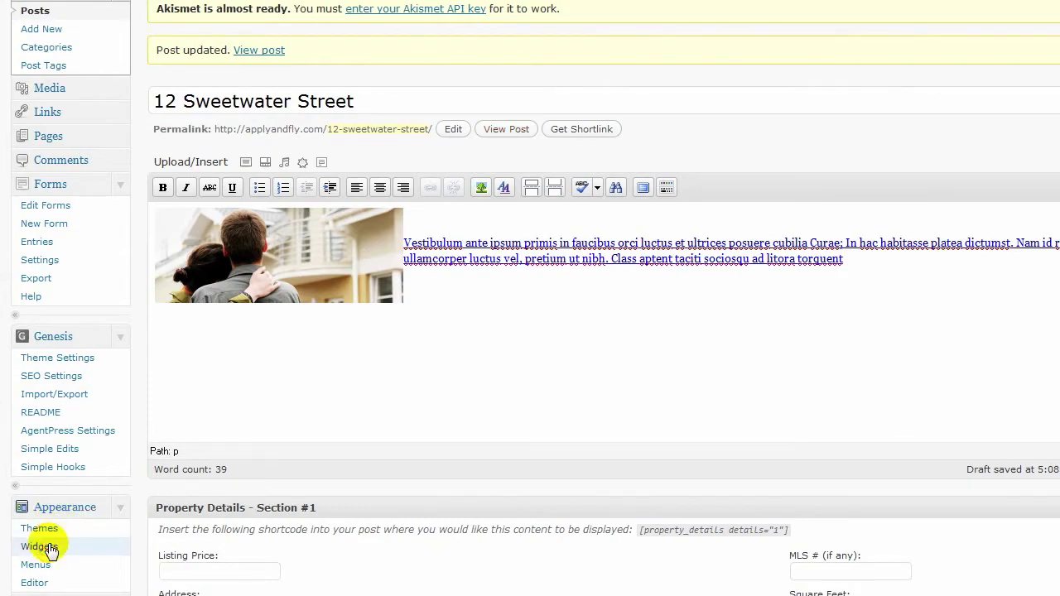
left_click(41, 547)
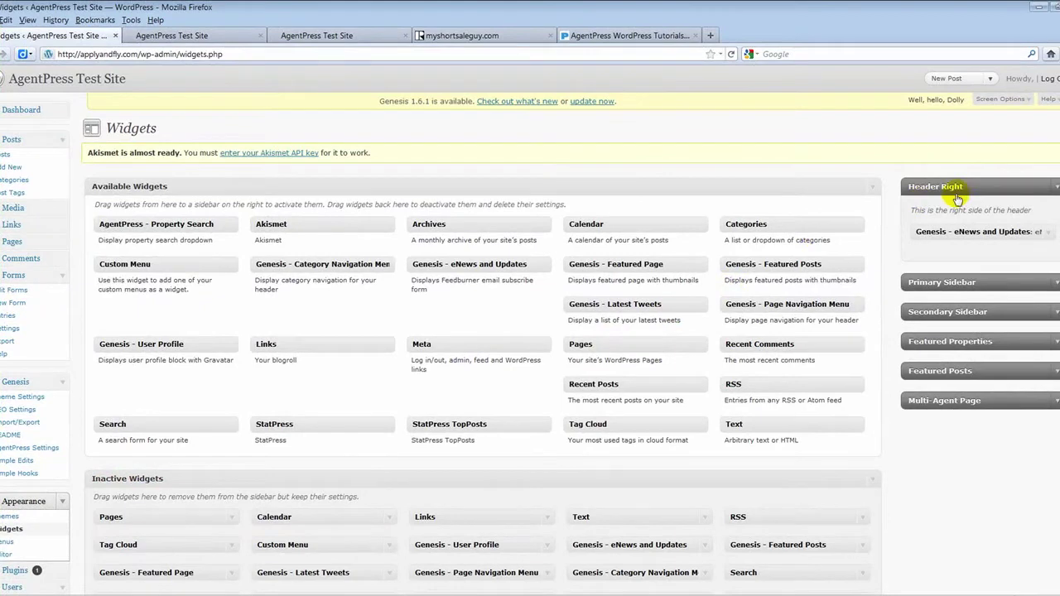
Expand the Header Right Genesis - eNews and Updates widget and select its 'eNews and Updates' title.
left_click(202, 35)
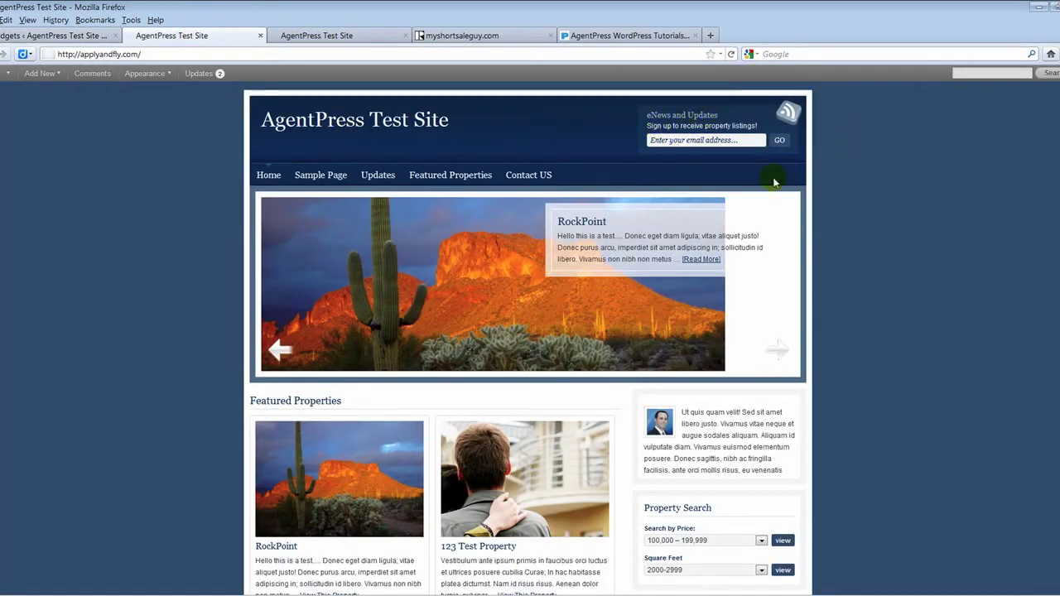
left_click(32, 36)
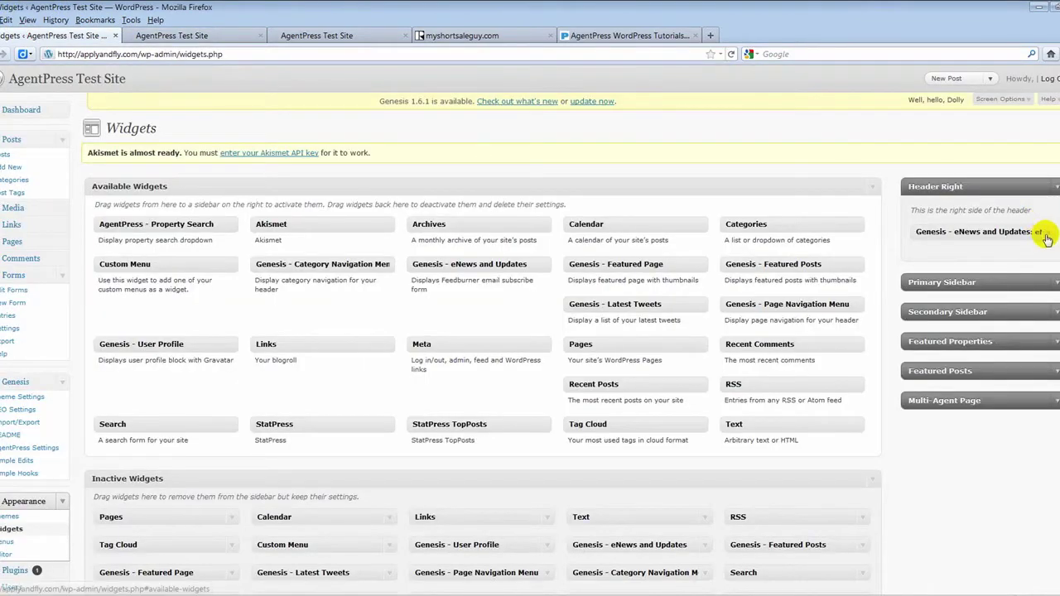
left_click(1047, 234)
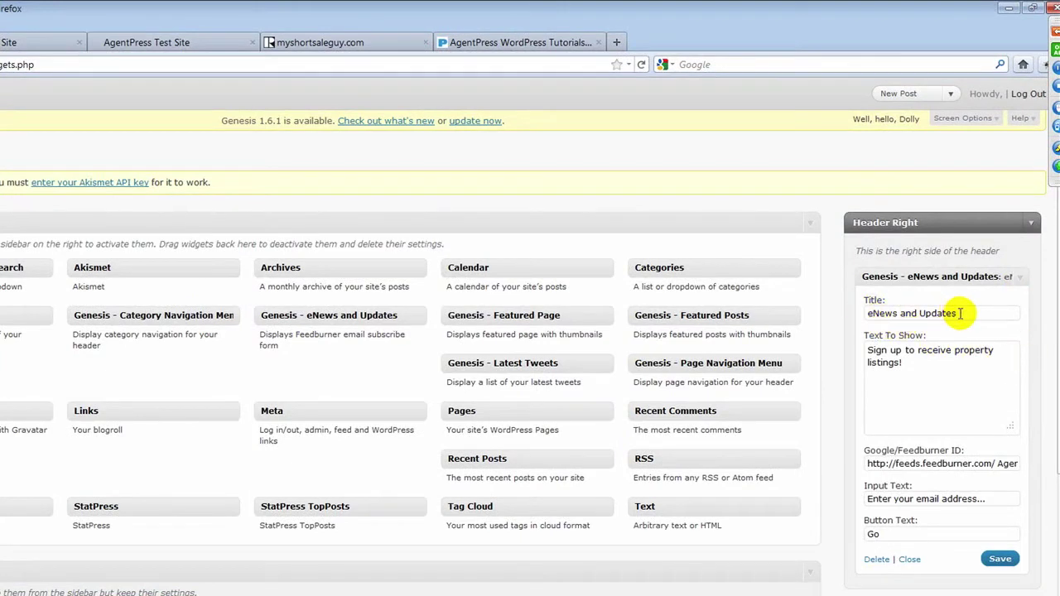
left_click_drag(961, 313, 836, 314)
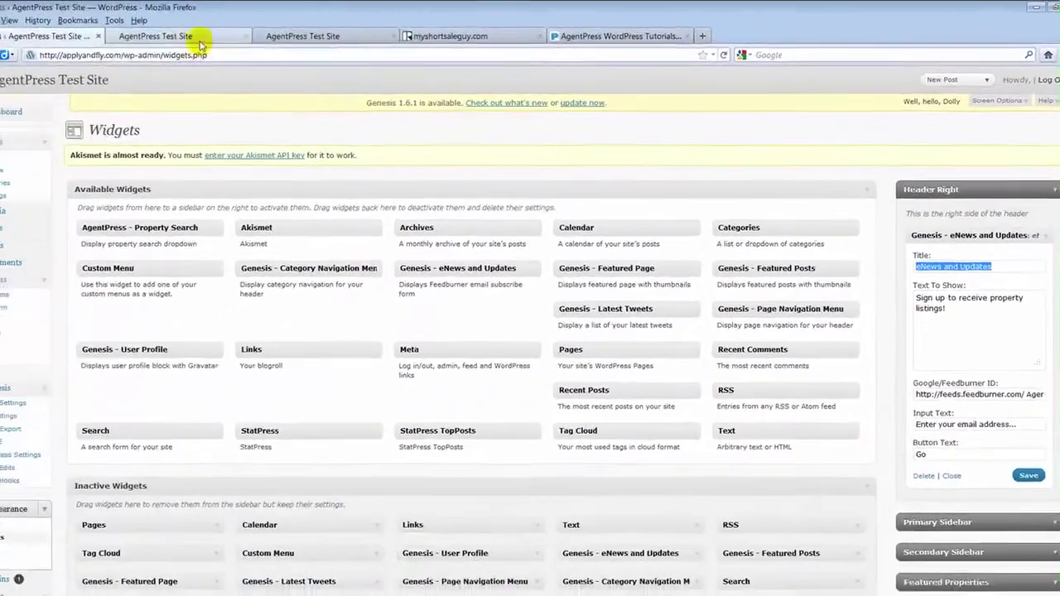
left_click(26, 46)
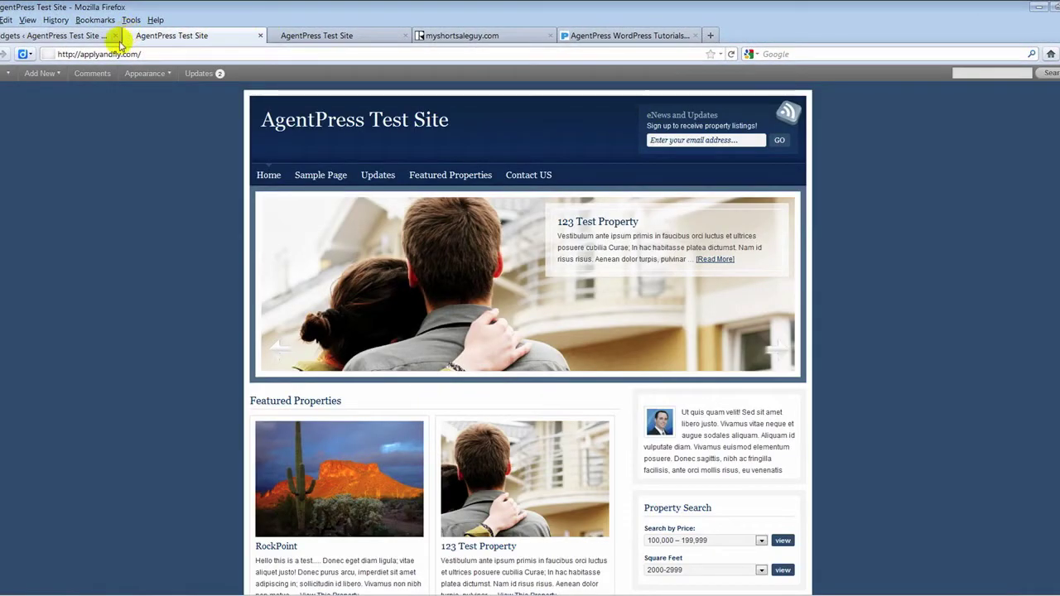
left_click(88, 41)
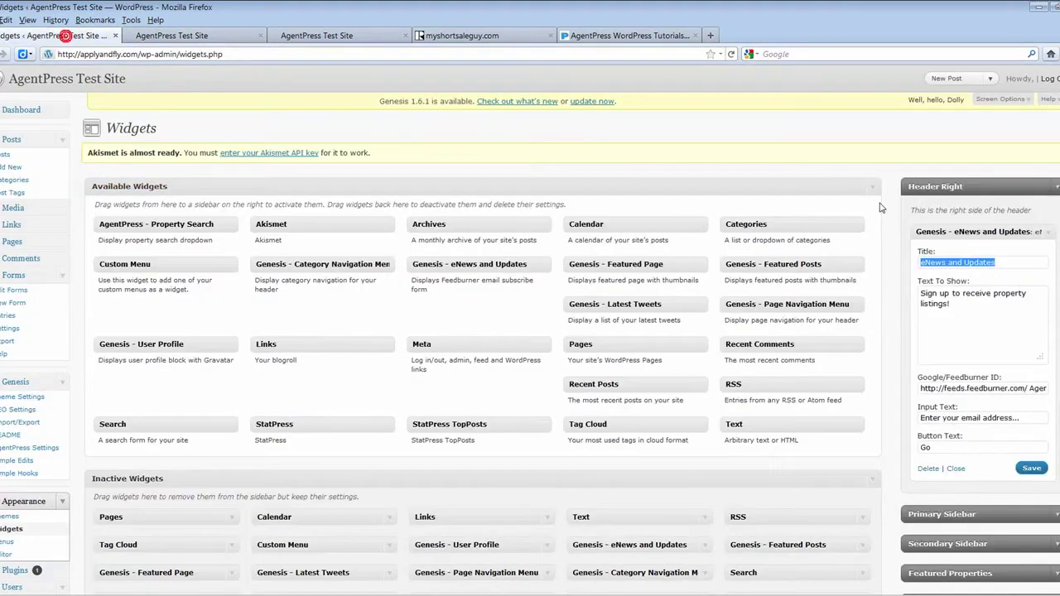
Retitle the header eNews widget 'Get New Listings', save, and reload the site to confirm.
type("Get New Listings")
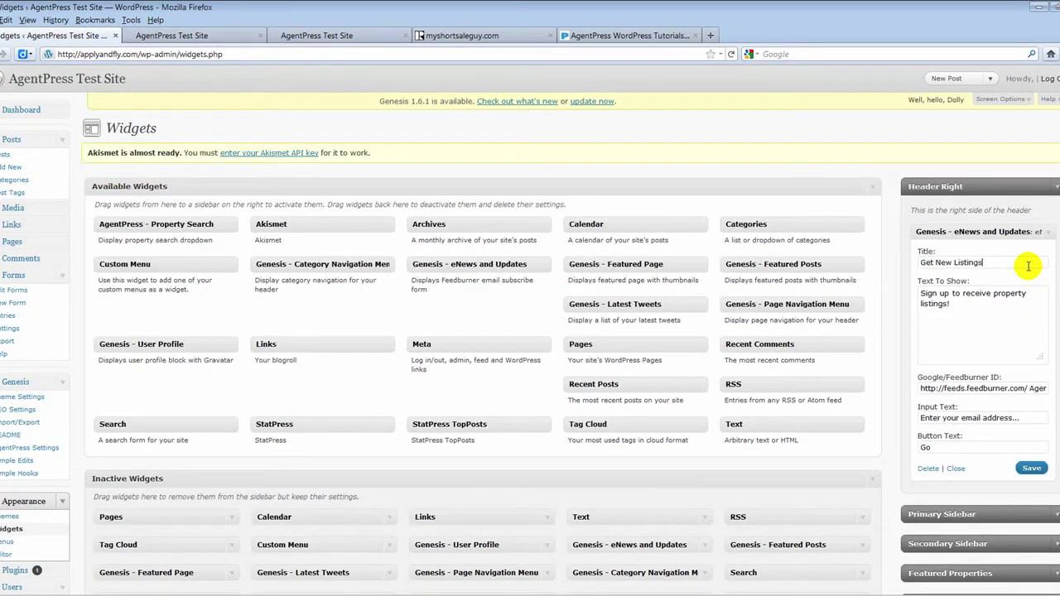
left_click(1031, 468)
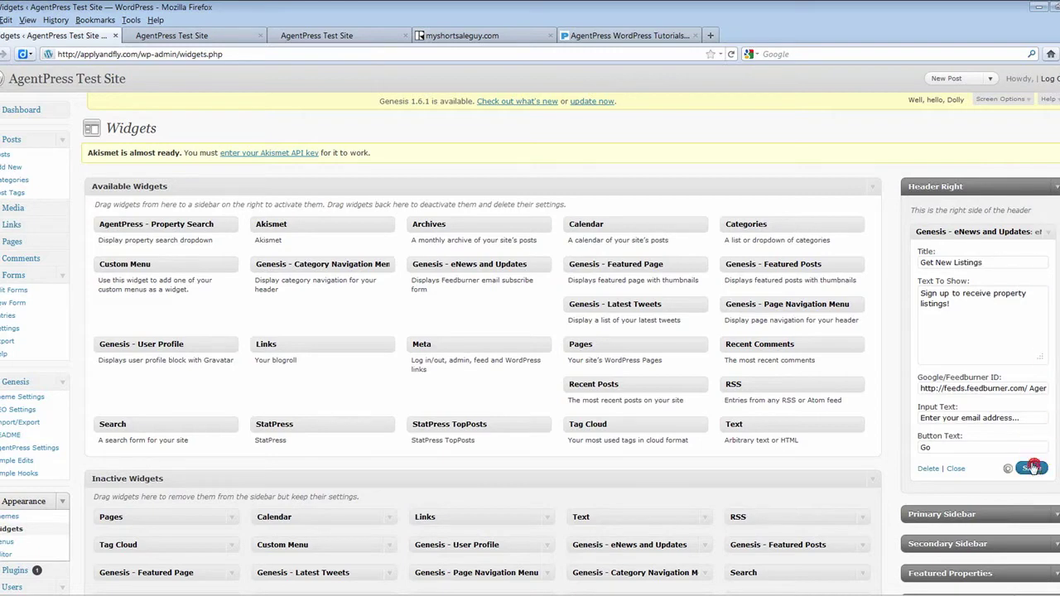
left_click(184, 34)
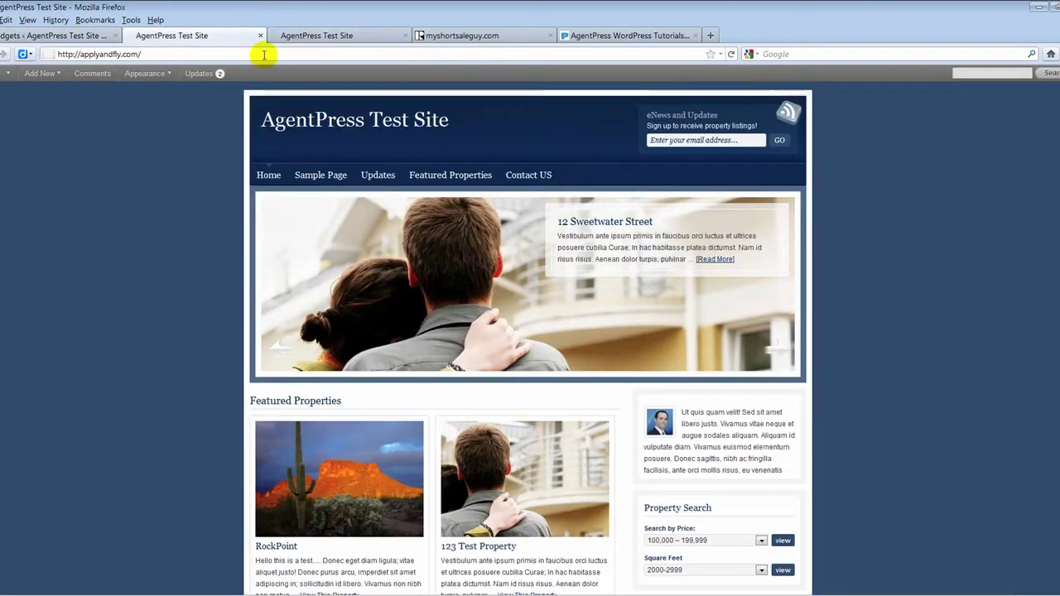
left_click(731, 54)
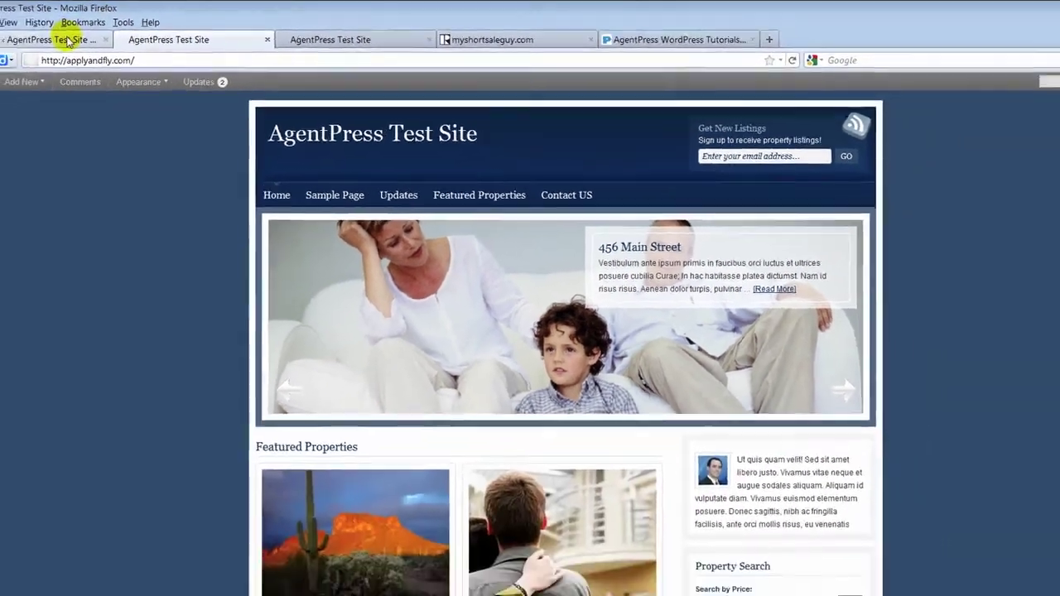
left_click(37, 51)
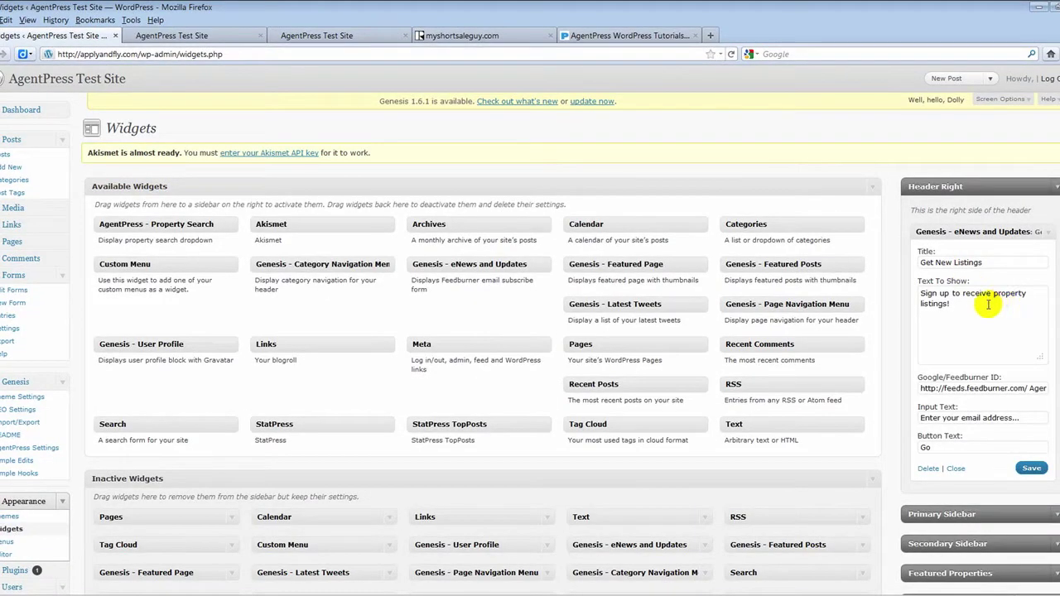
Change the widget's sign-up text to 'Sign up to receive new foreclosures!' and save it.
left_click_drag(993, 294, 947, 305)
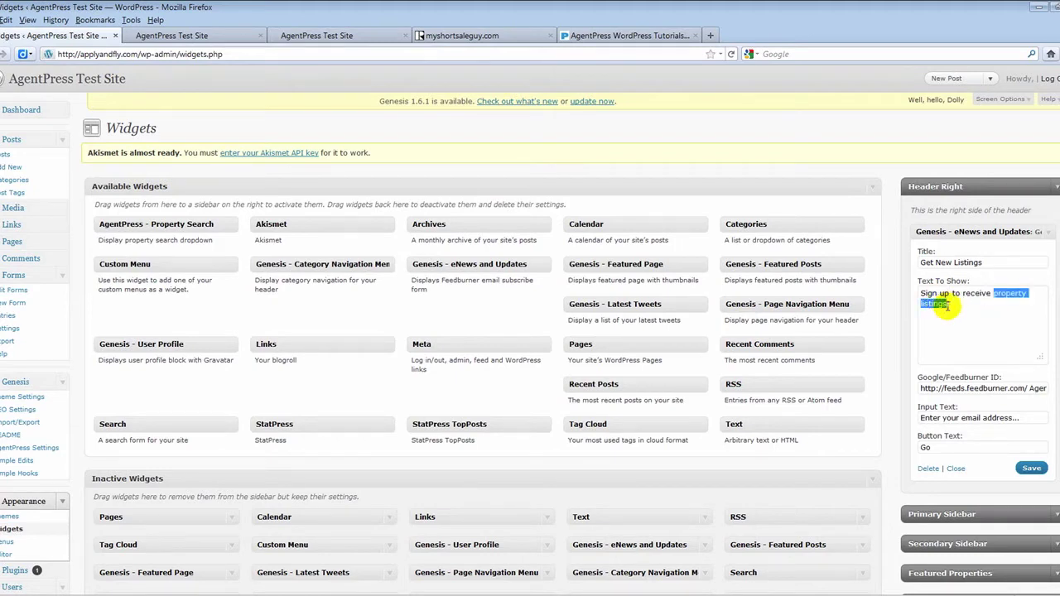
type("new foreclosures!")
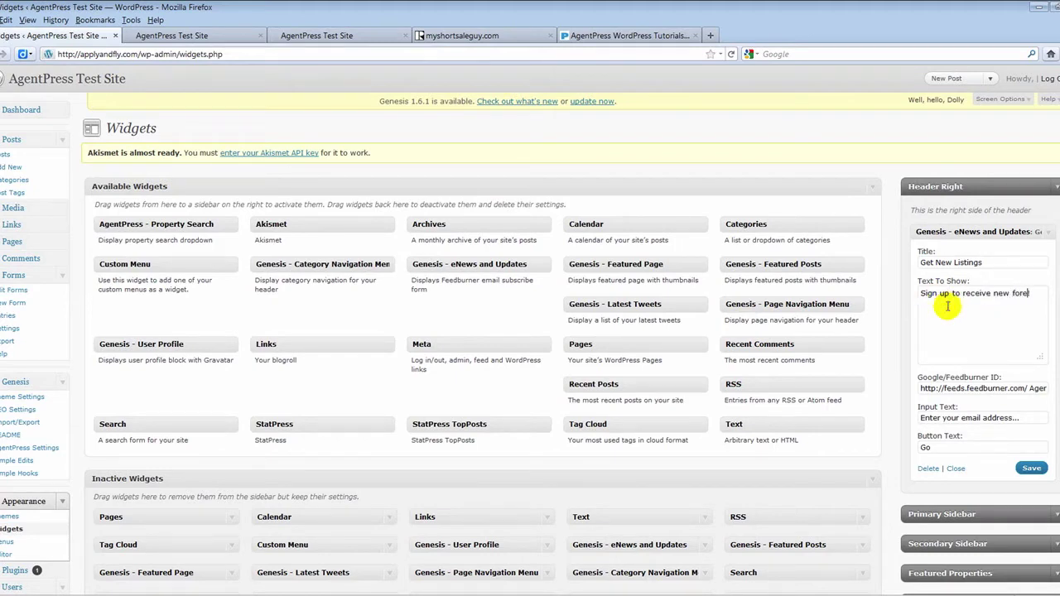
left_click(1031, 469)
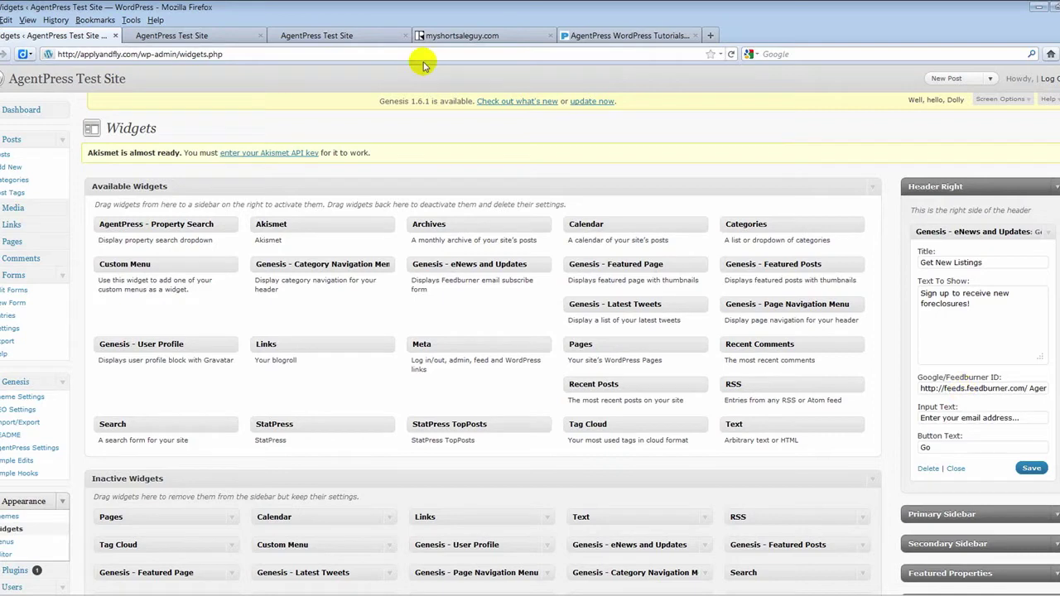
left_click(246, 33)
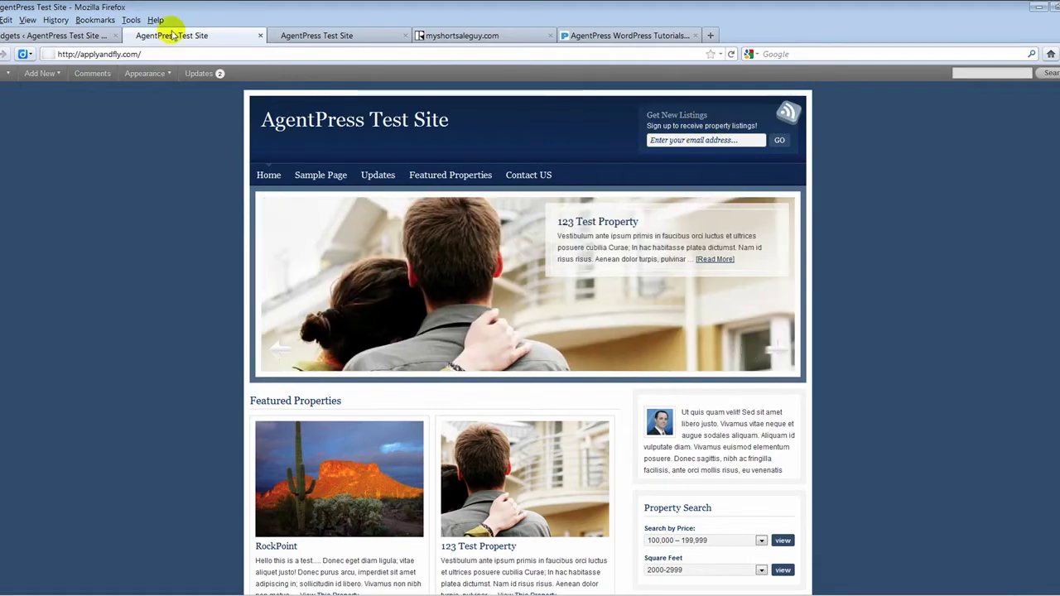
left_click(95, 34)
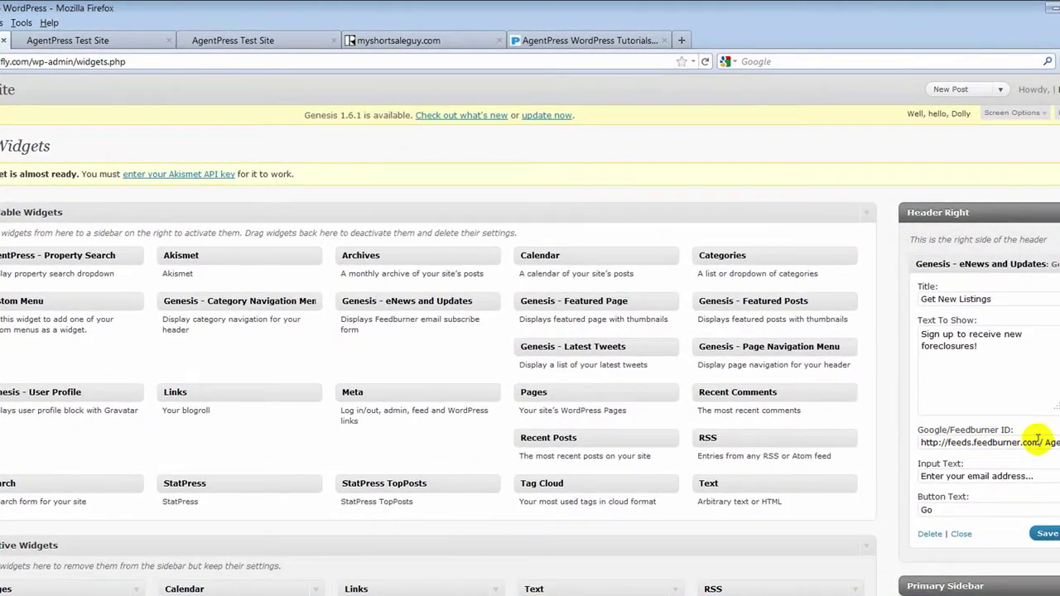
Look up the AgentPress tutorial video on creating the feed, then view myshortsaleguy.com.
left_click(627, 40)
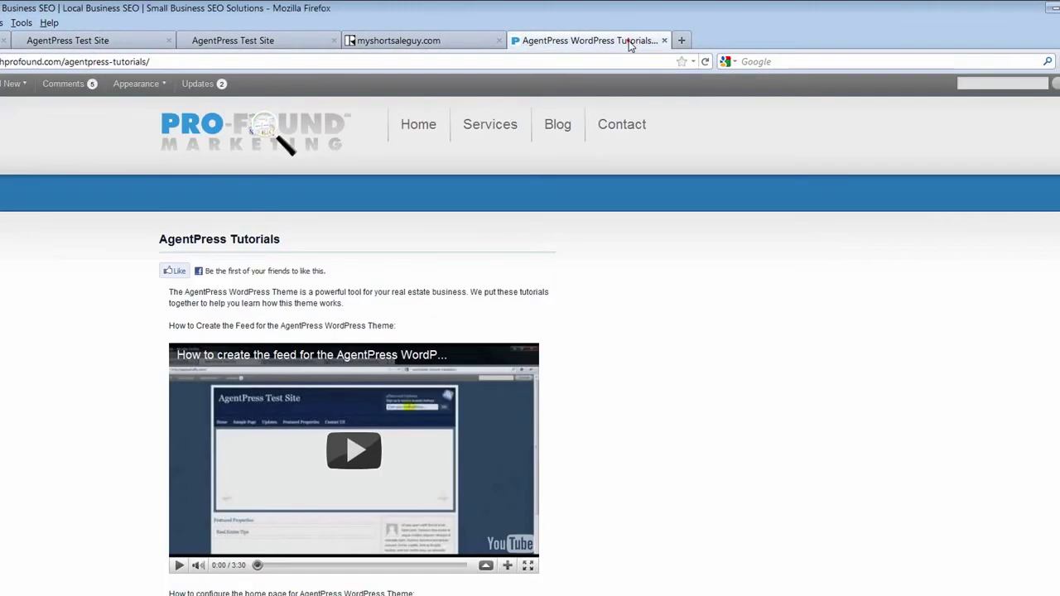
scroll(817, 362, "down", 3)
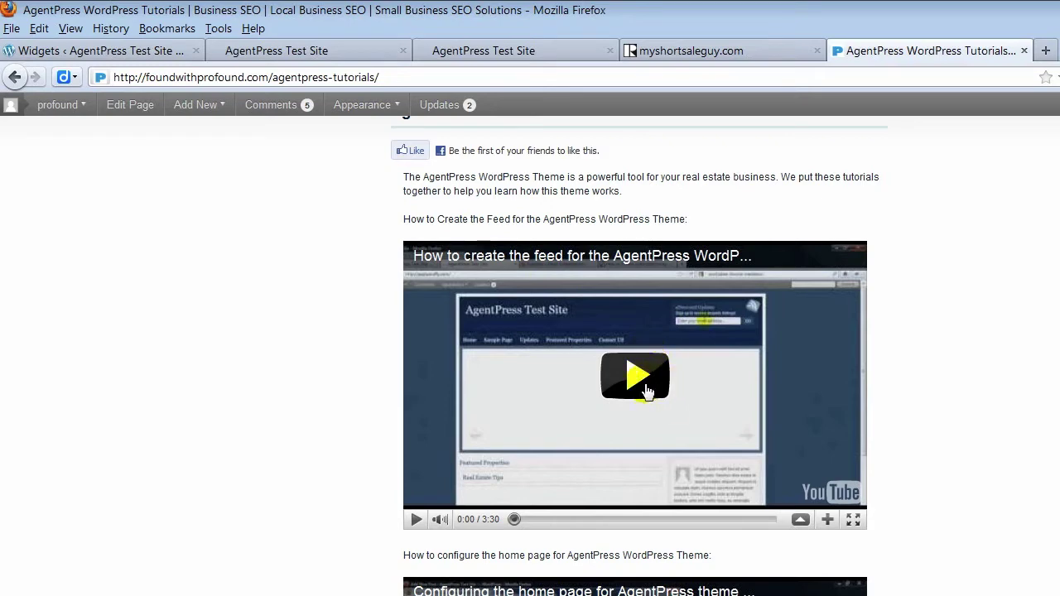
left_click(729, 52)
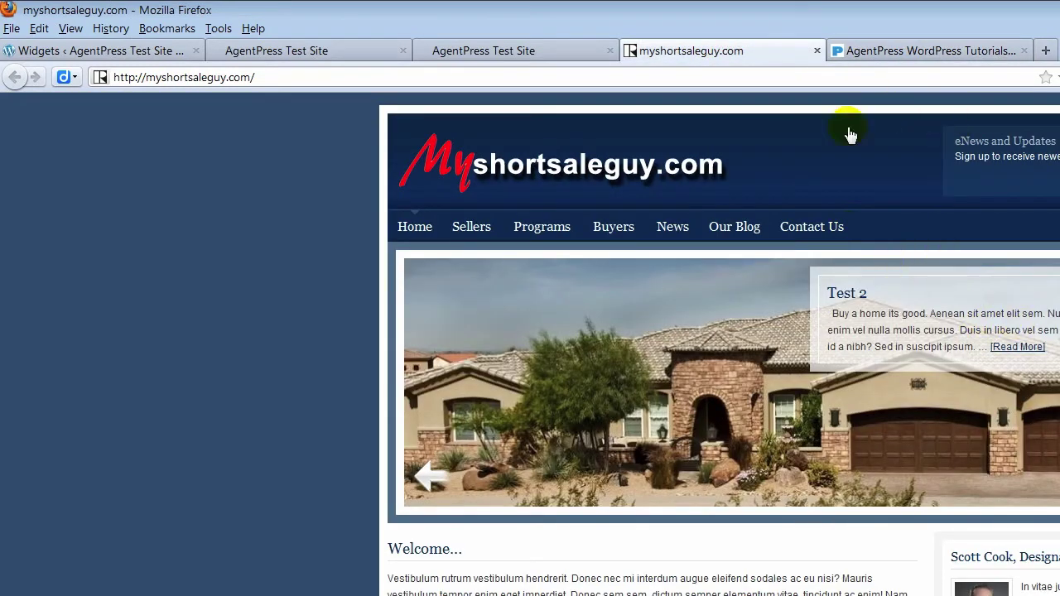
Load feedburner.google.com in the myshortsaleguy.com tab to reach the My Feeds page.
left_click(538, 52)
left_click(170, 56)
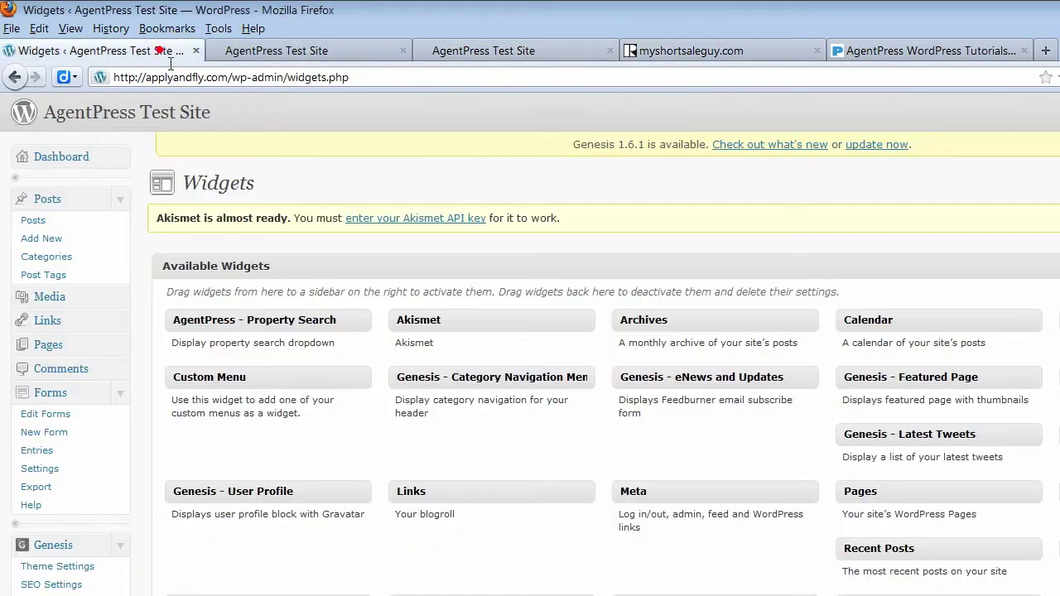
left_click(684, 49)
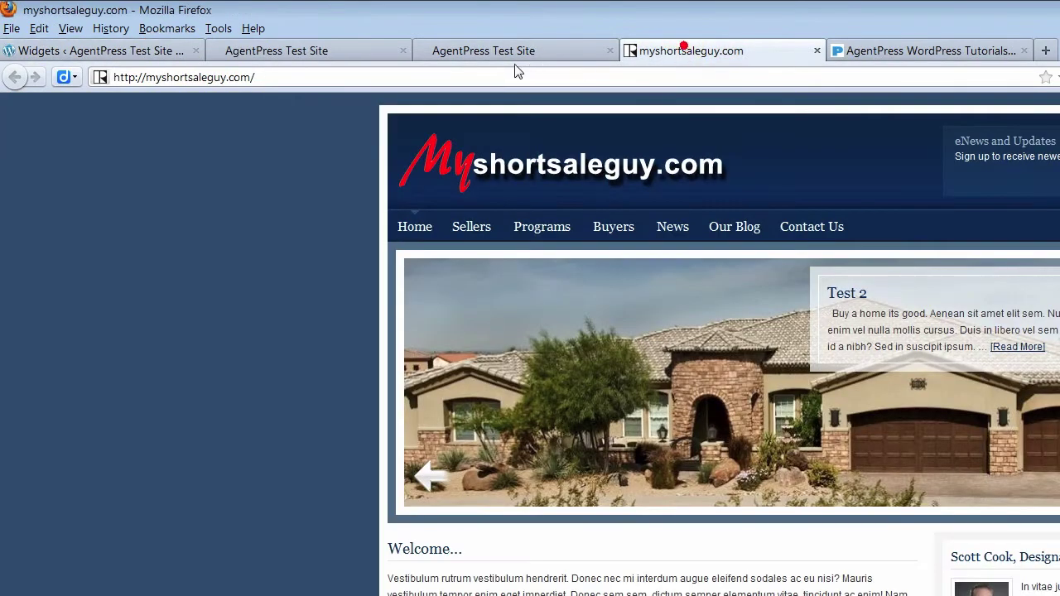
left_click(249, 77)
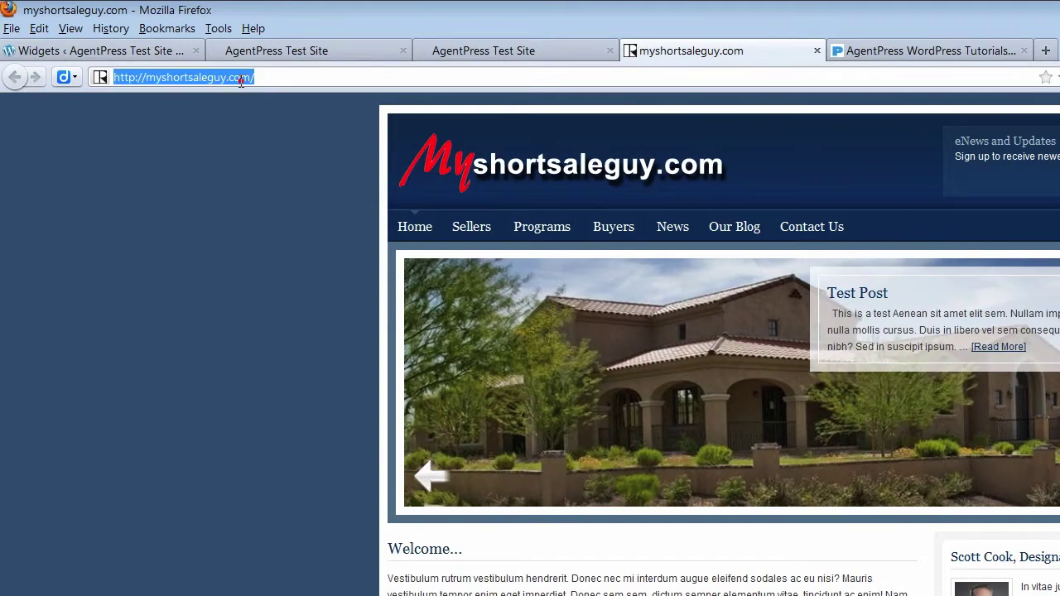
type("feedb")
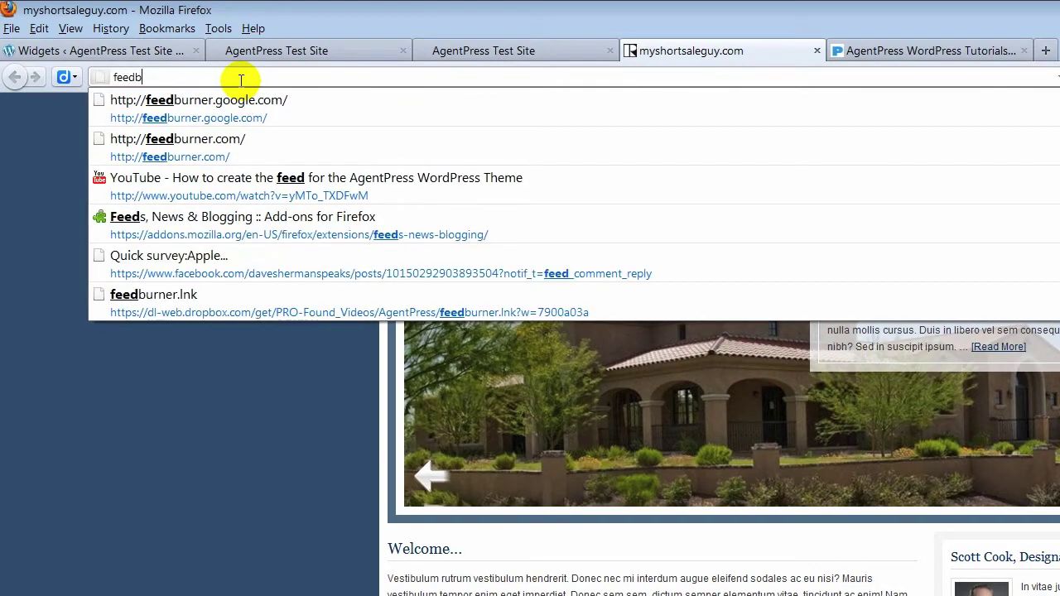
type("urner")
type(".google.co")
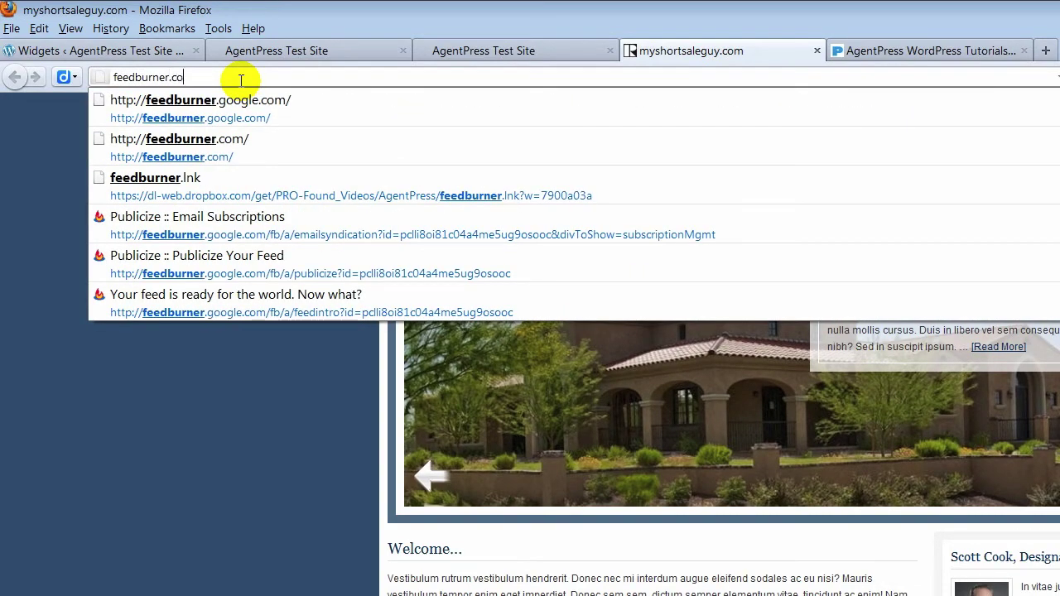
type("m")
key("Return")
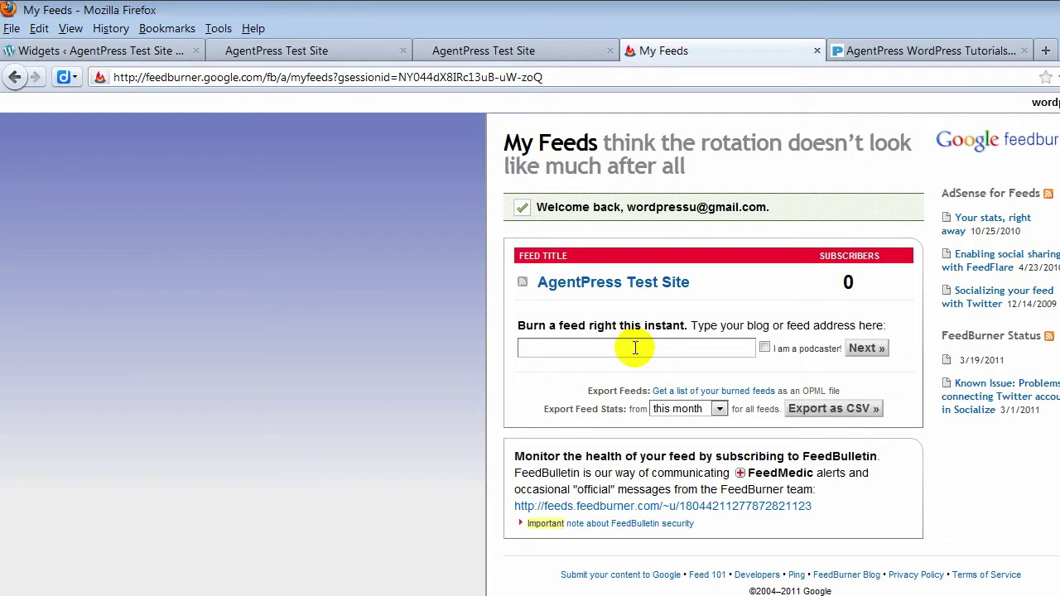
left_click(640, 347)
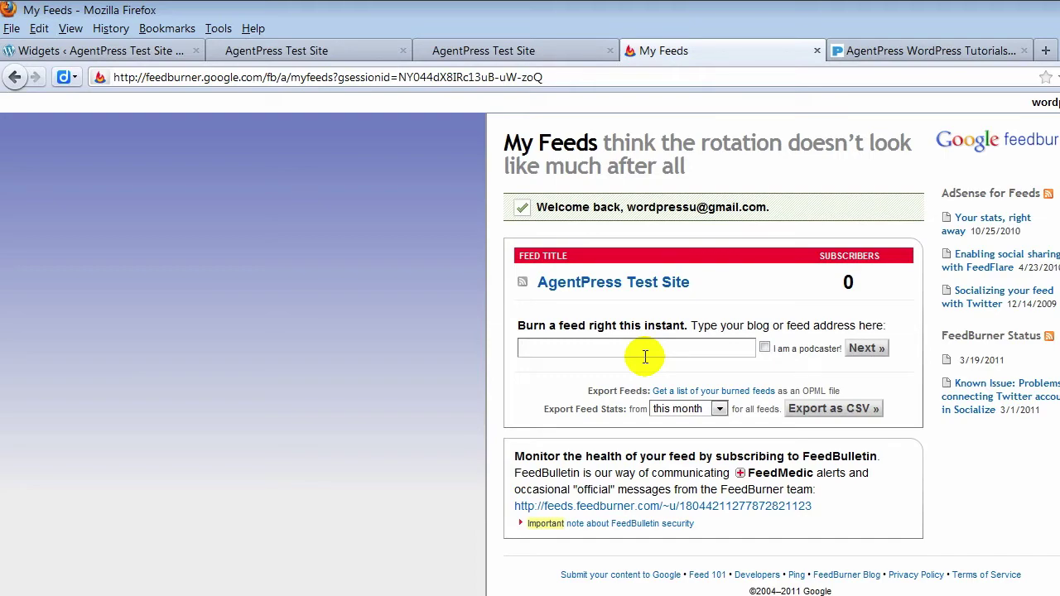
type("h")
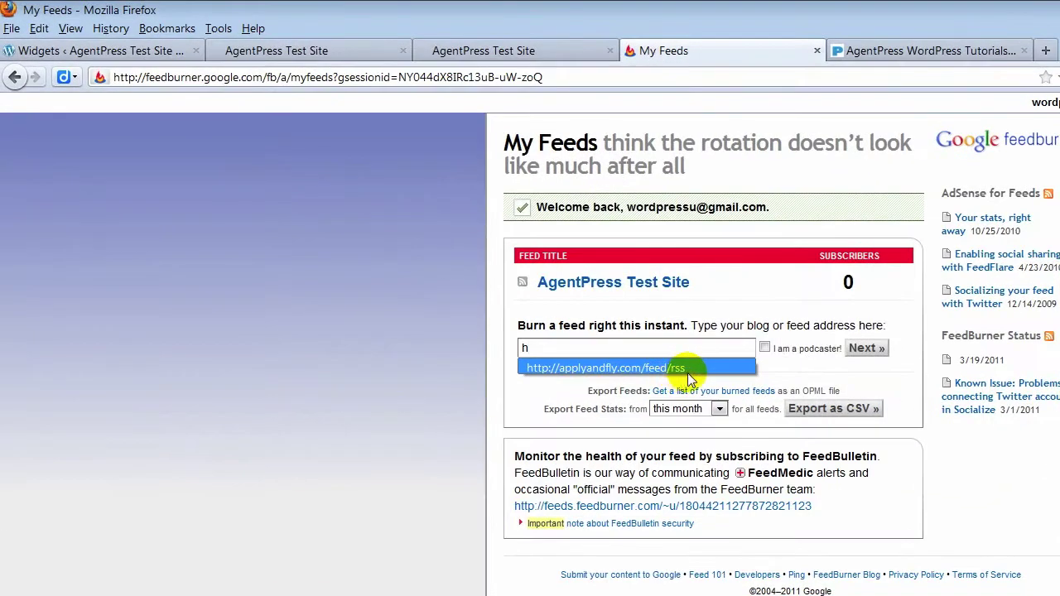
left_click(692, 349)
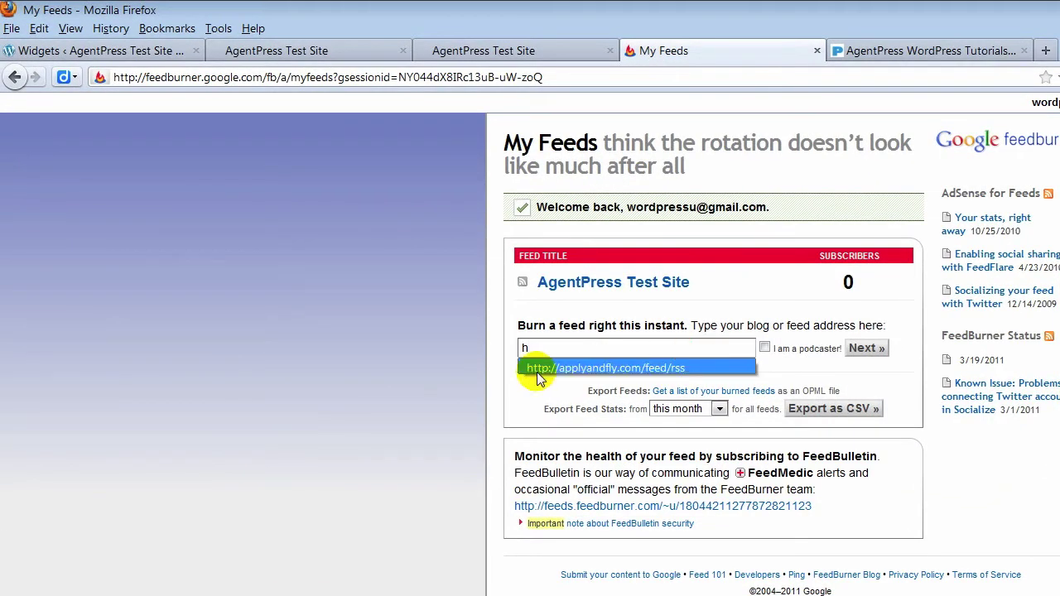
left_click(568, 369)
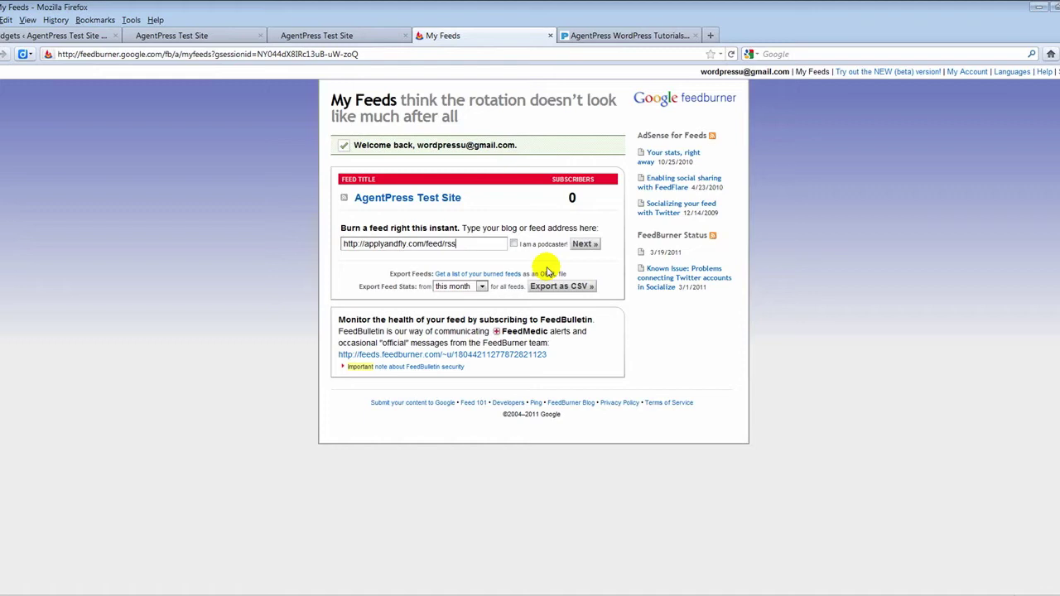
left_click(584, 243)
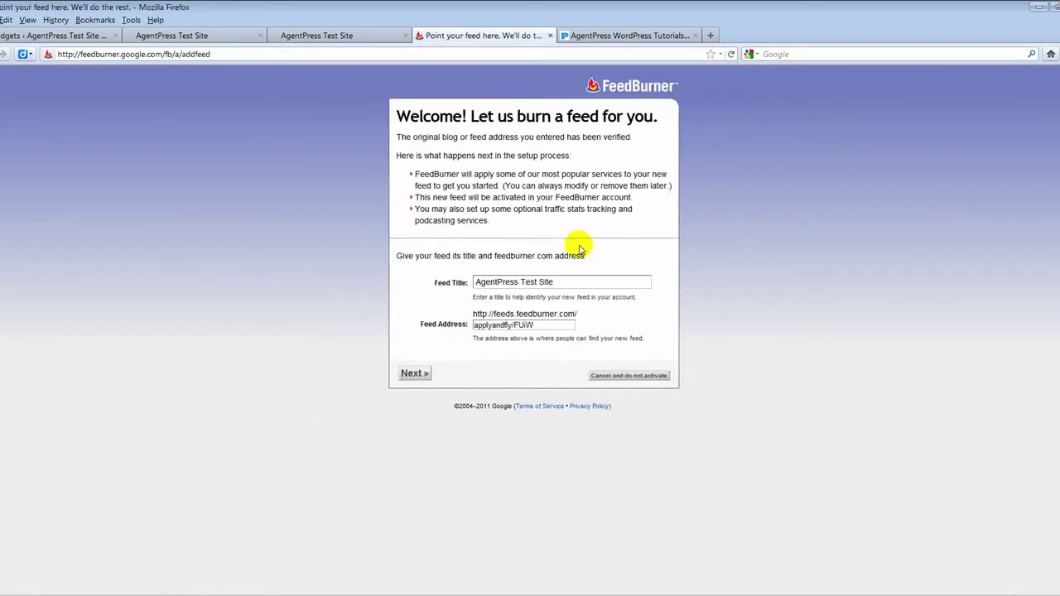
Title the new feed 'Foreclosure List for Arizona' and create it.
left_click(574, 281)
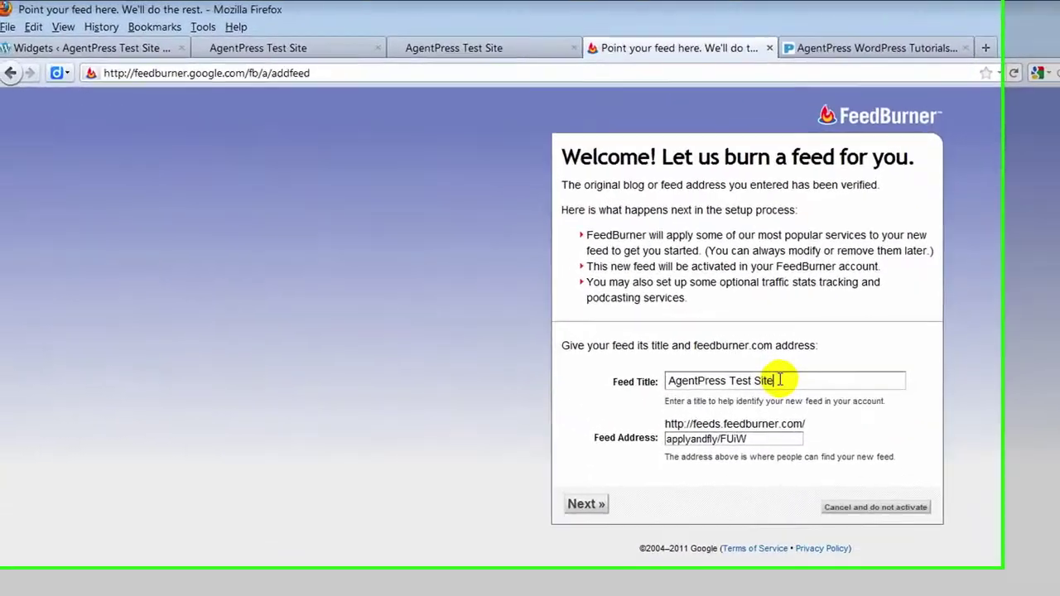
left_click_drag(780, 380, 642, 377)
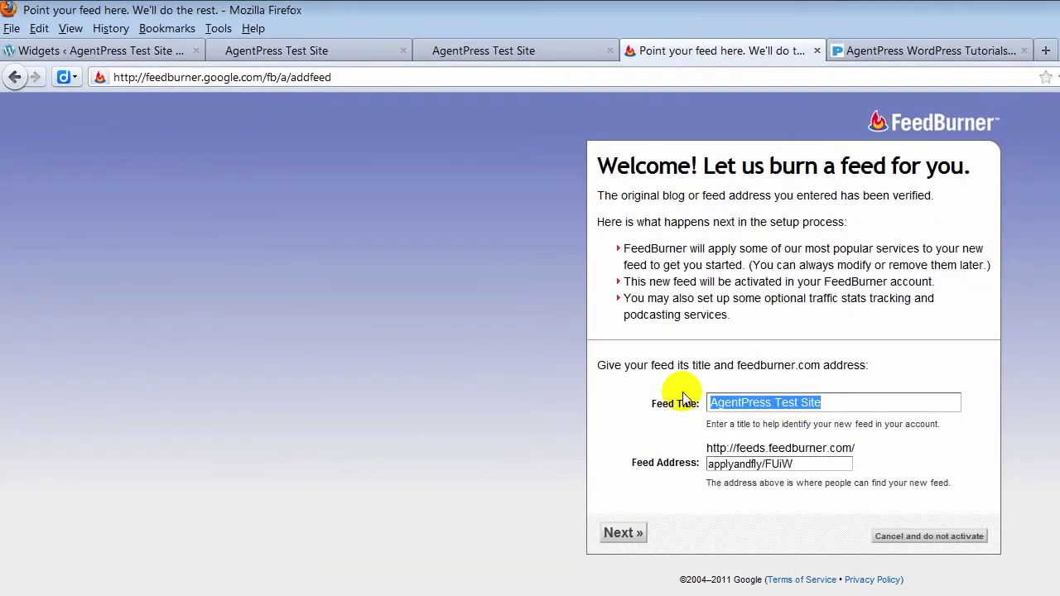
type("Foreclosure List for Arizona")
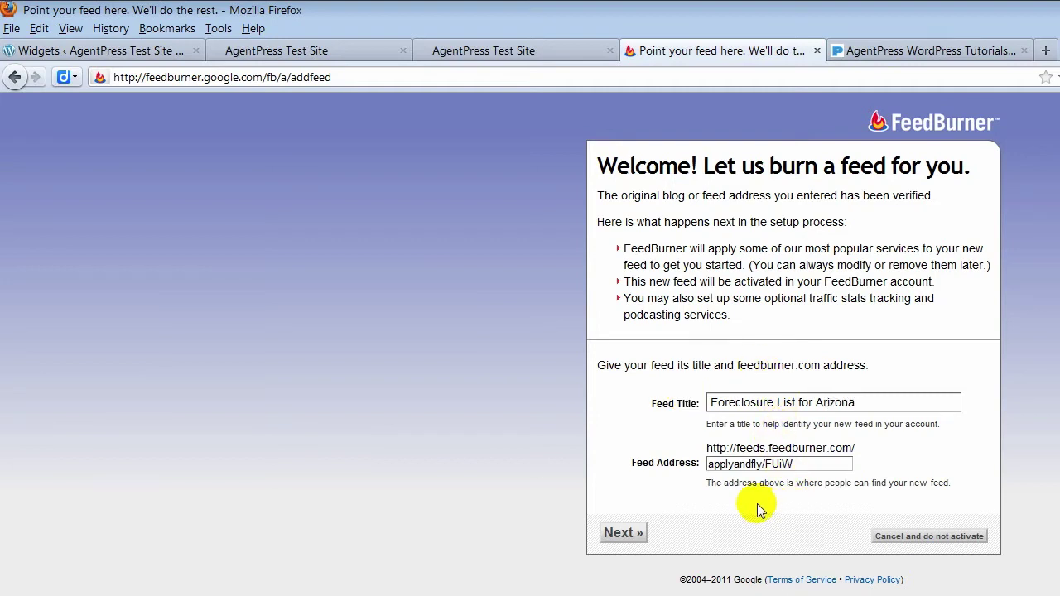
left_click(620, 534)
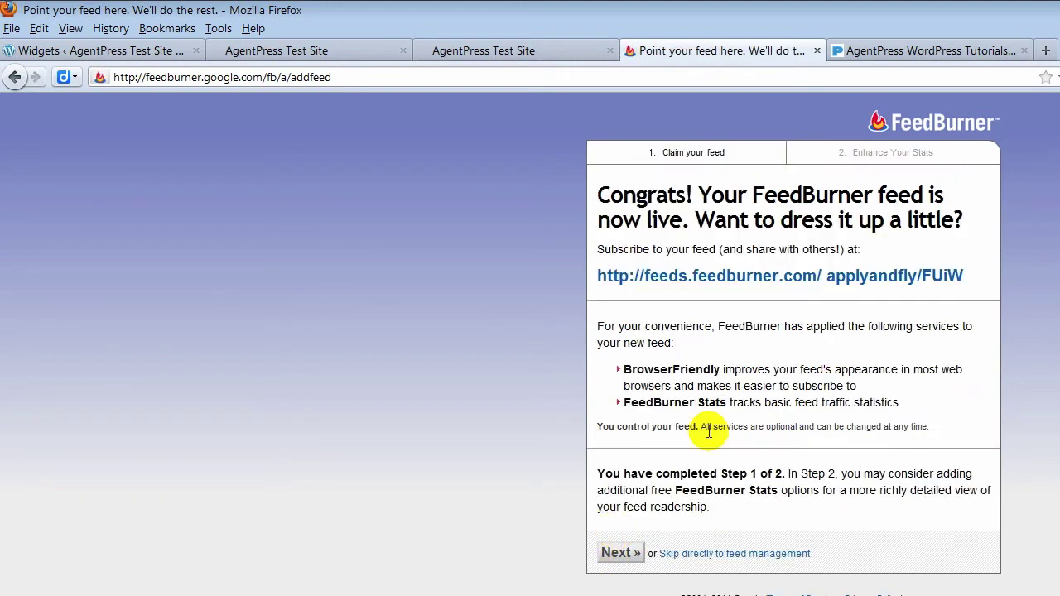
Copy the feed address feeds.feedburner.com/applyandfly/FUiW and select the widget's old Feedburner ID.
left_click_drag(982, 265, 607, 279)
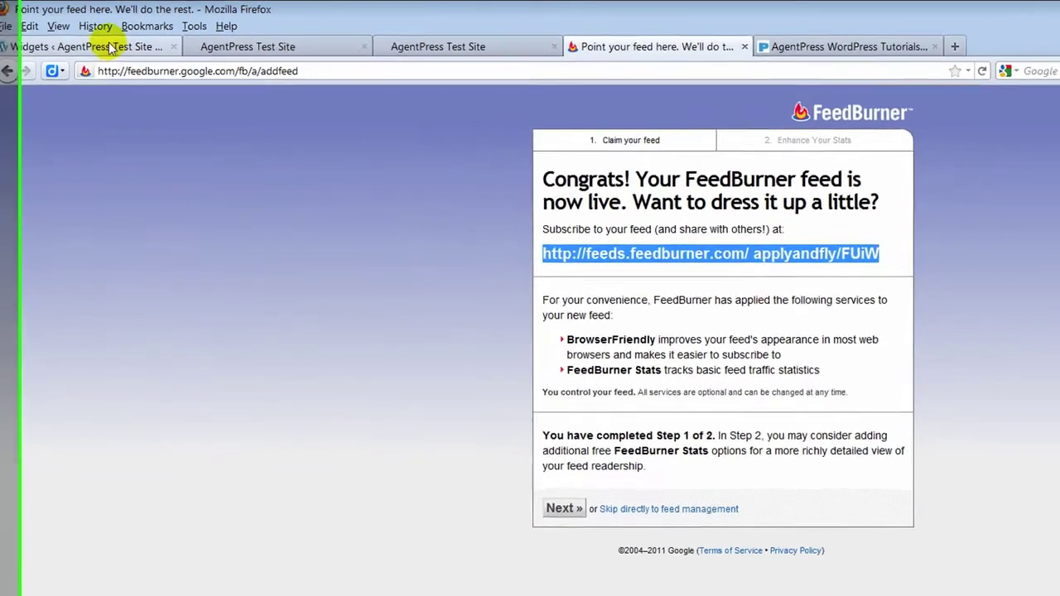
left_click(124, 52)
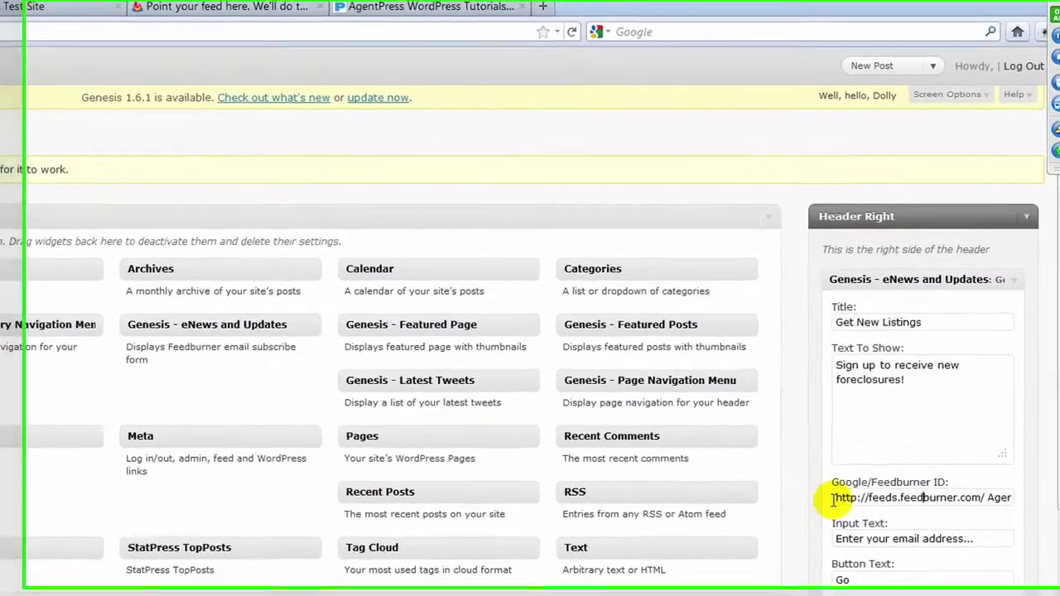
left_click_drag(919, 387, 983, 386)
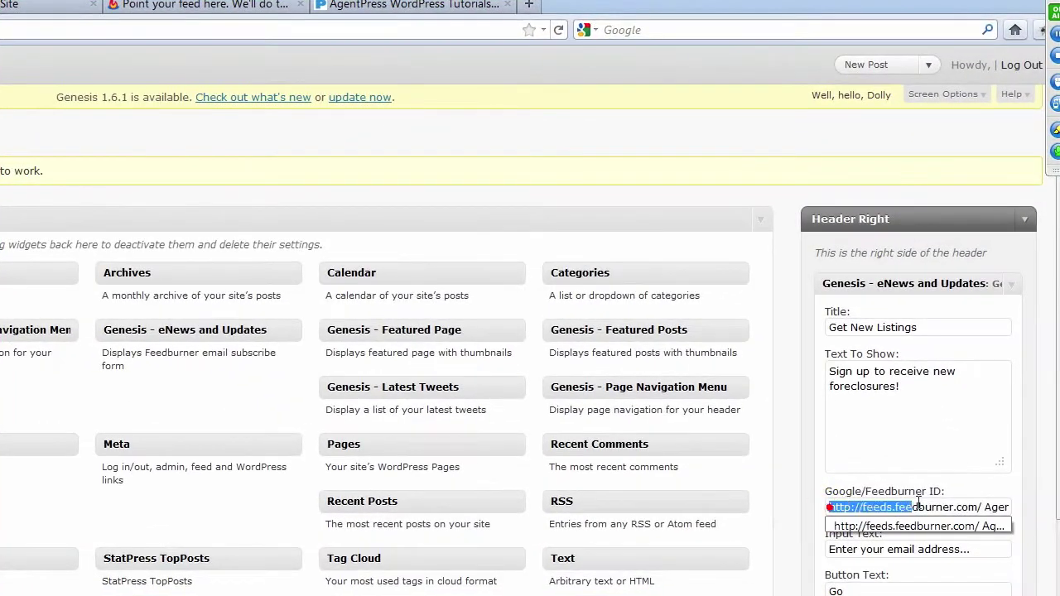
left_click_drag(919, 503, 1032, 575)
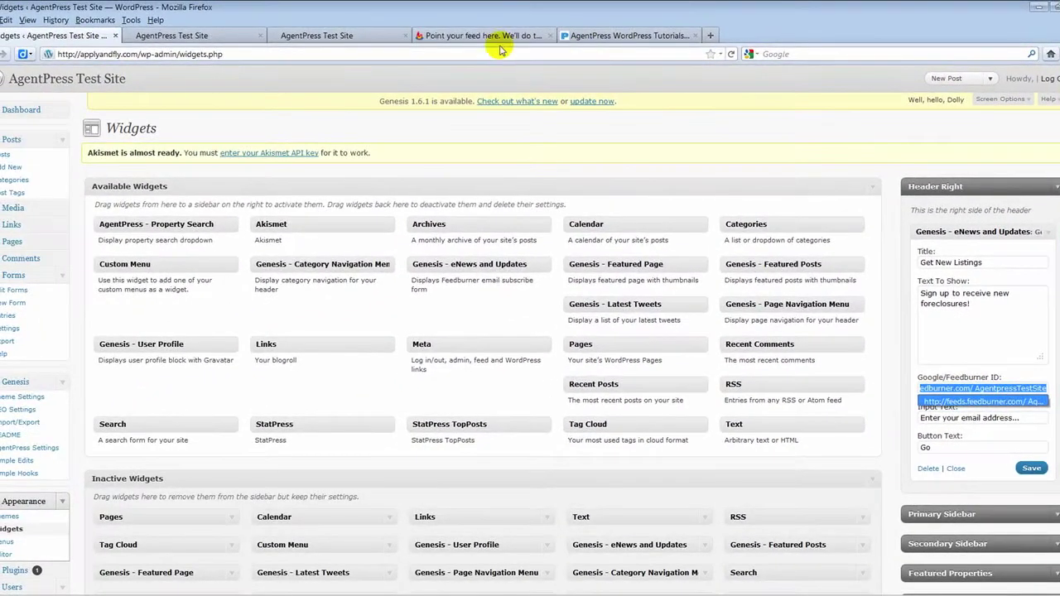
left_click(487, 39)
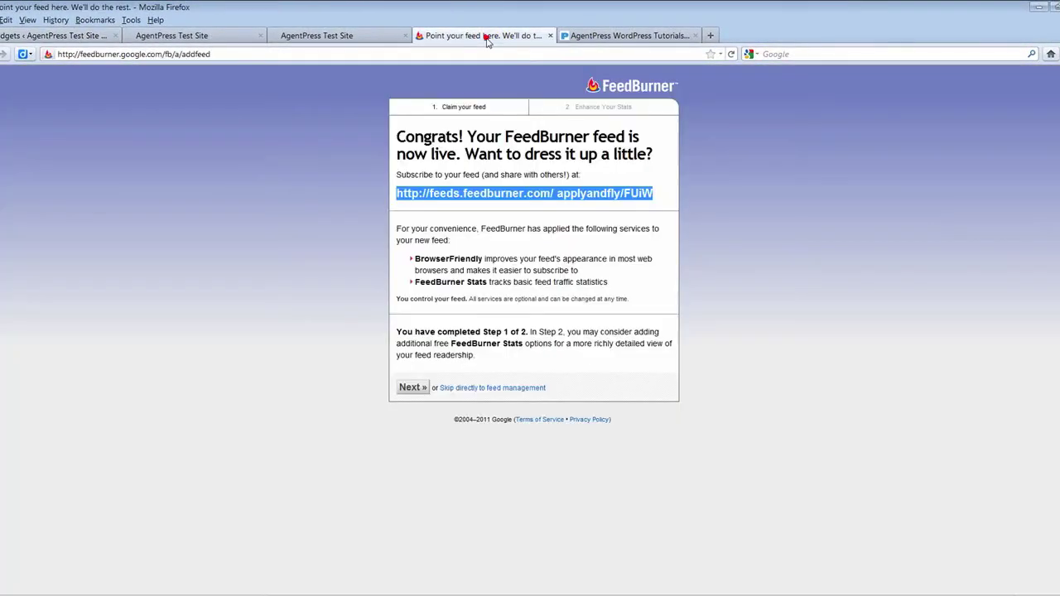
Accept the feed stats options to finish FeedBurner setup, then view the Optimize services.
left_click(413, 387)
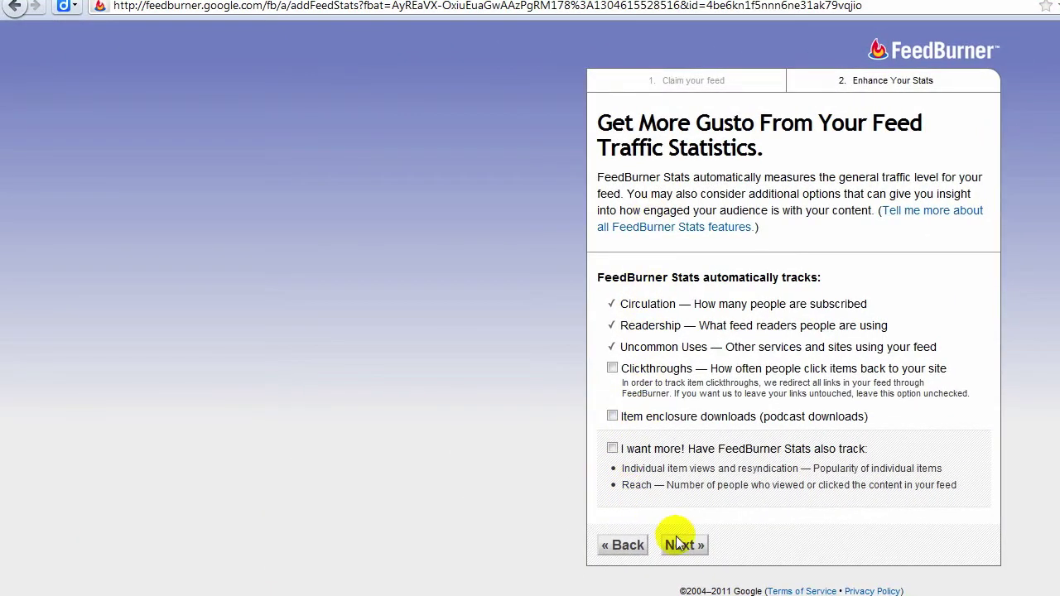
left_click(688, 547)
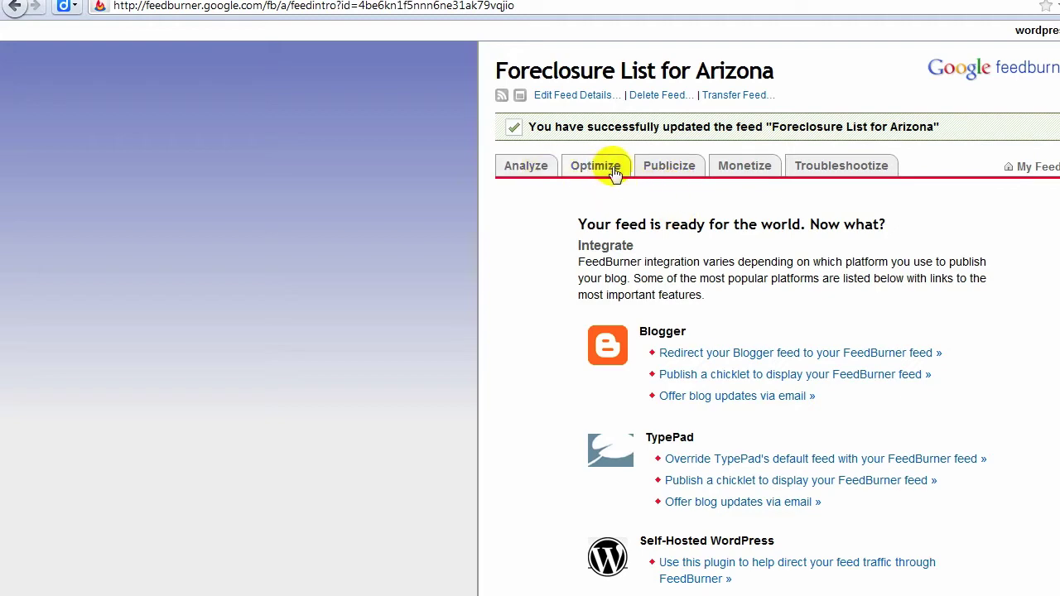
left_click(605, 167)
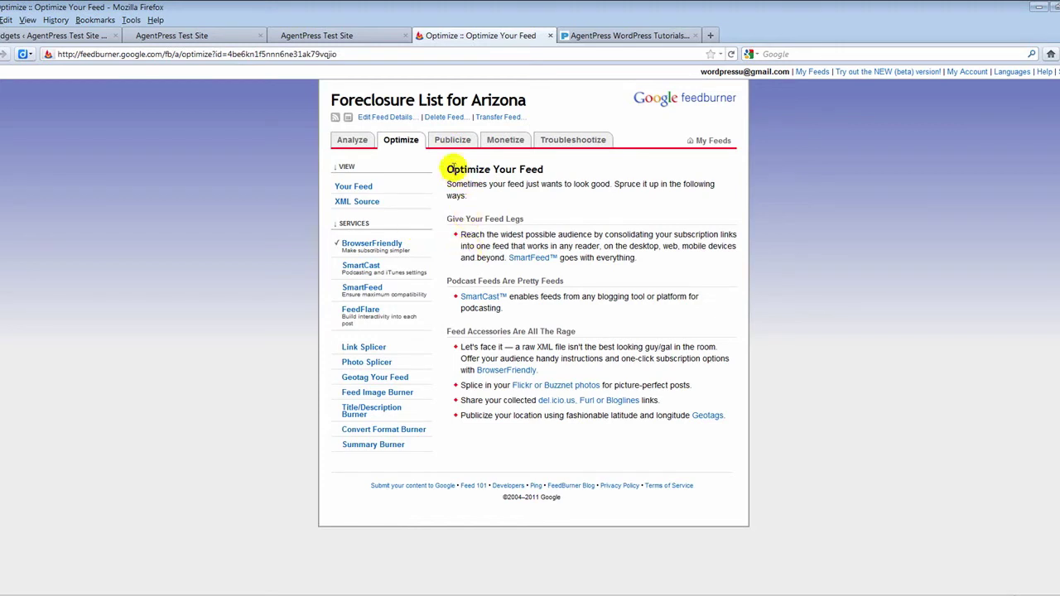
Open Publicize → Email Subscriptions for the feed, then view the AgentPress front page.
left_click(452, 142)
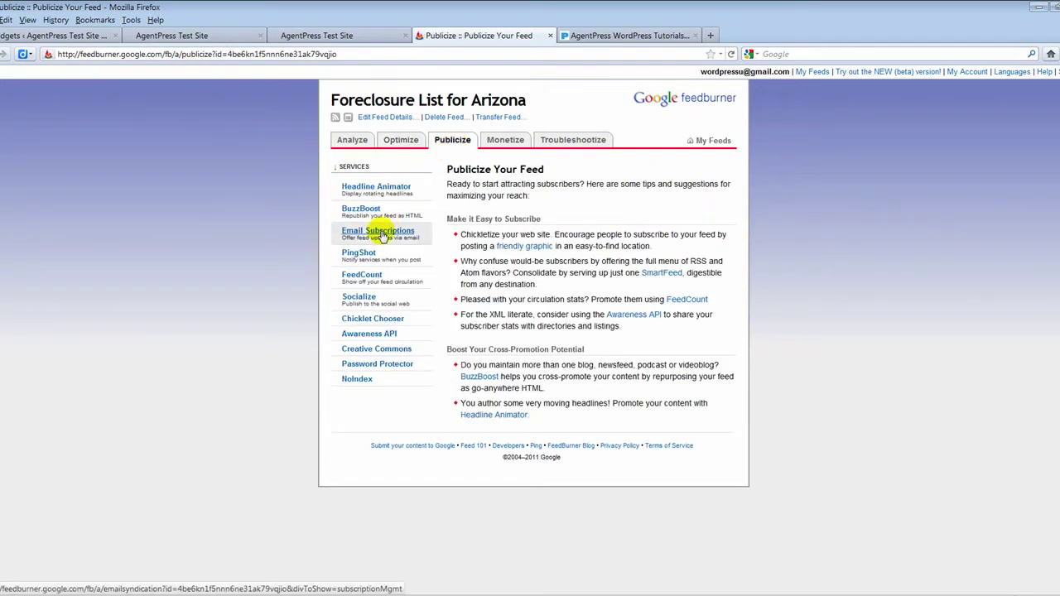
left_click(383, 237)
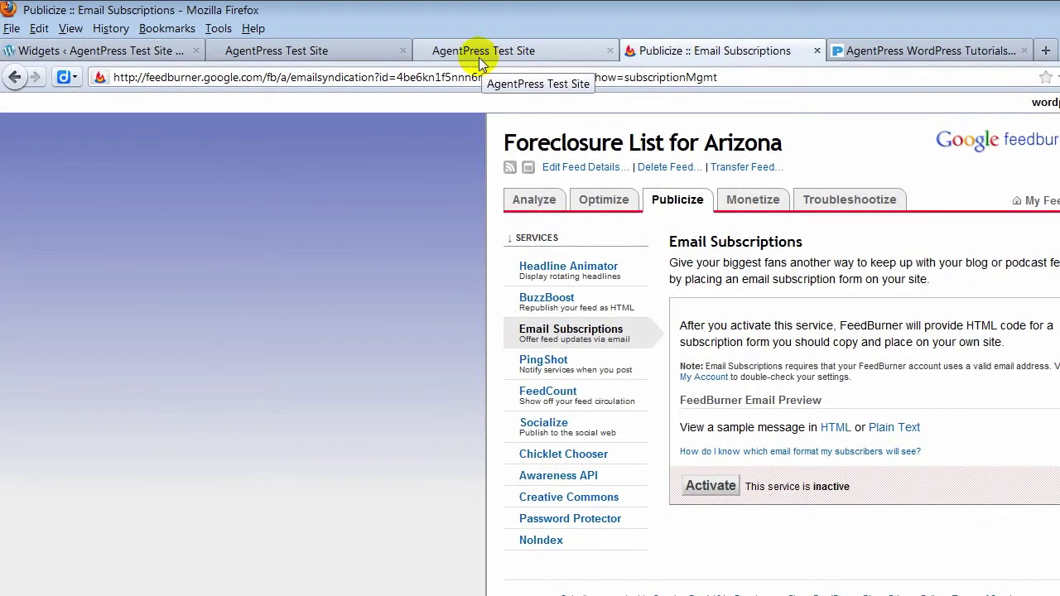
left_click(480, 58)
Scroll through the live AgentPress front page with its Get New Listings box, then return to Widgets.
left_click(259, 52)
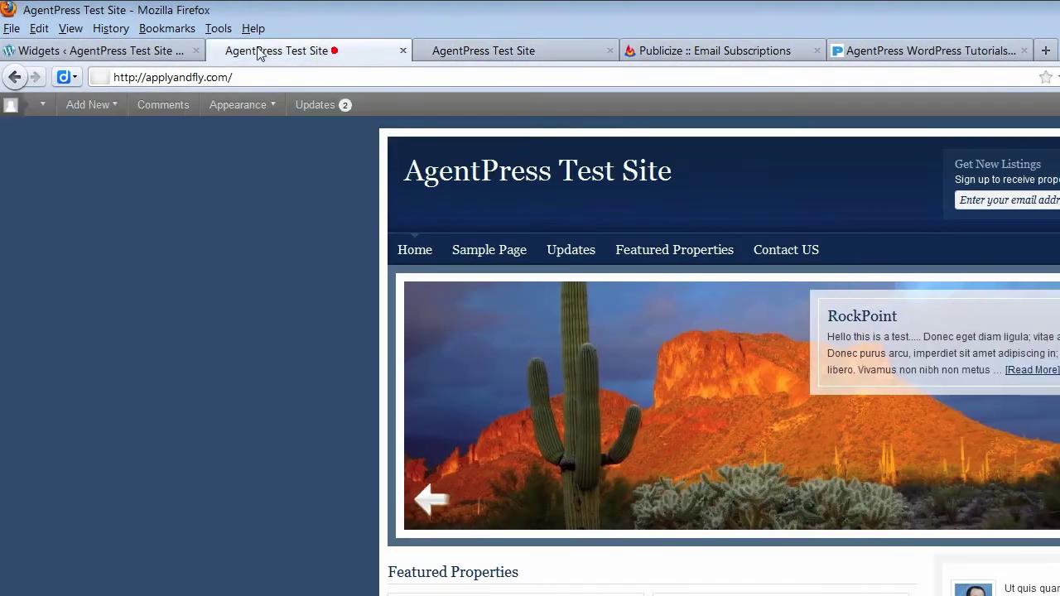
left_click(140, 49)
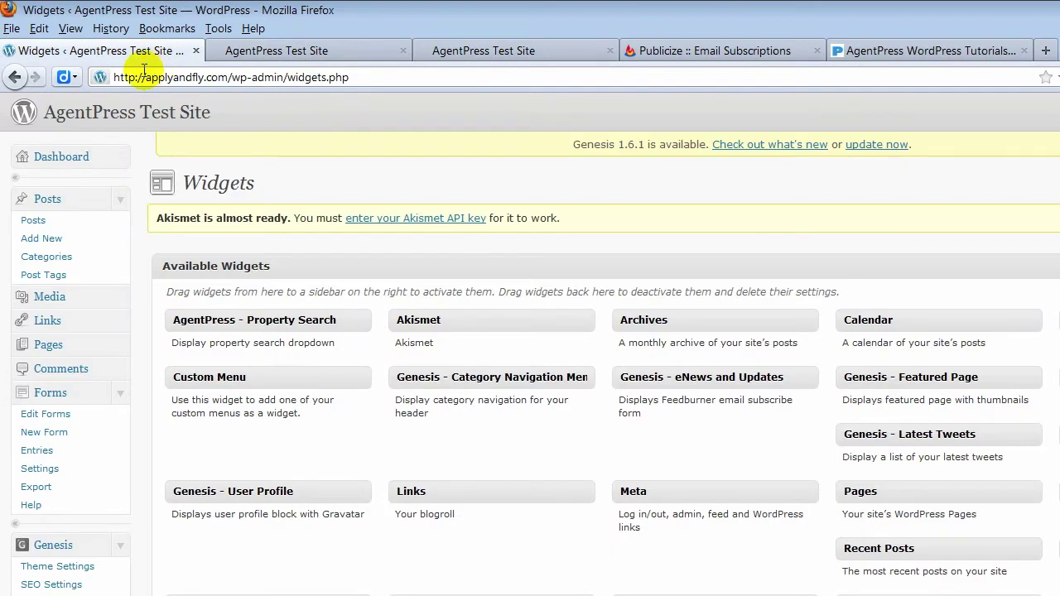
left_click(299, 51)
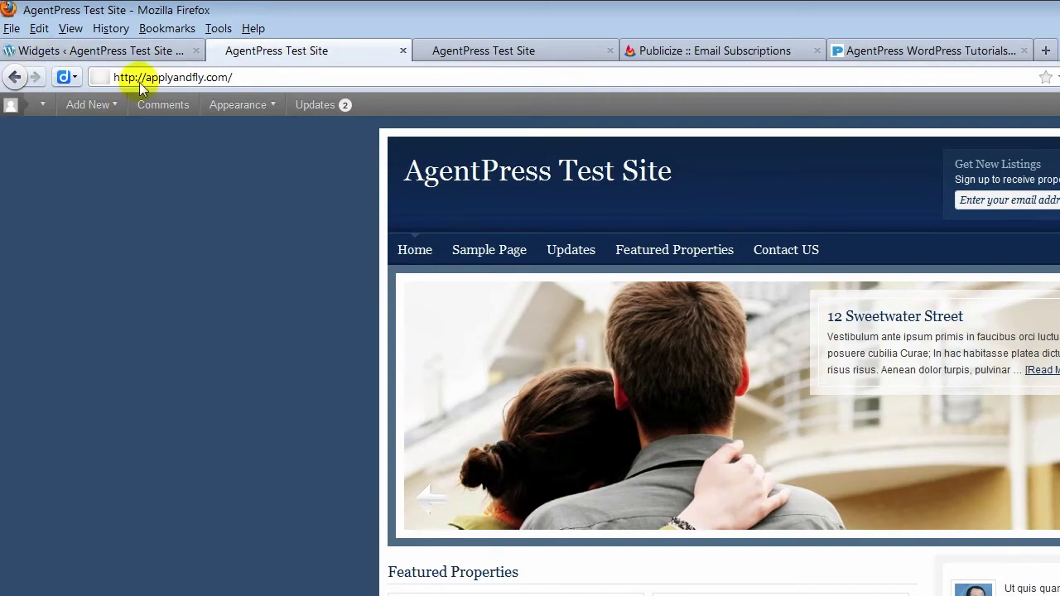
scroll(930, 473, "down", 10)
scroll(930, 478, "down", 4)
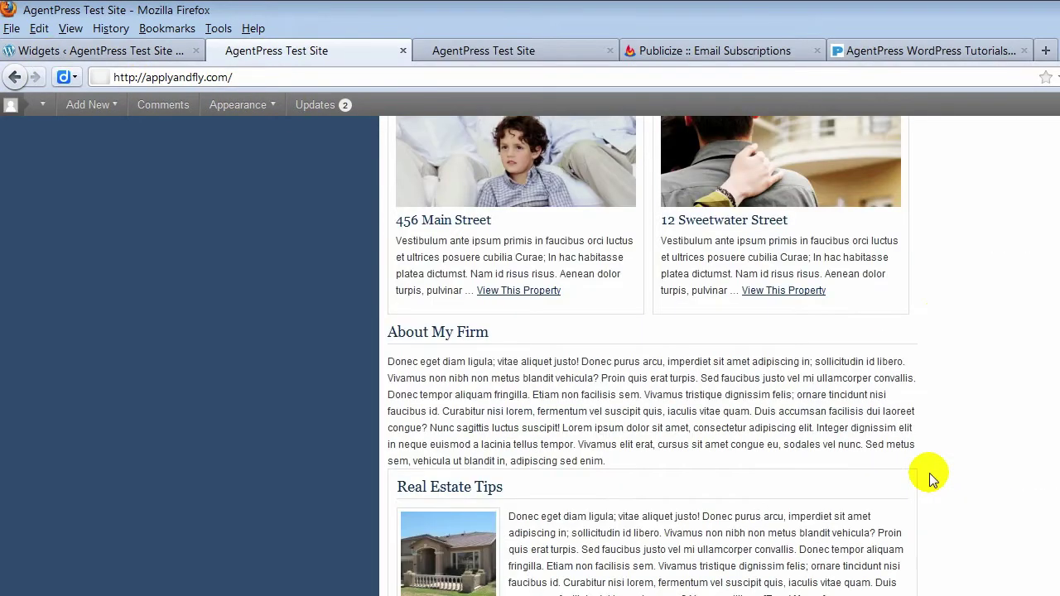
scroll(930, 478, "up", 6)
scroll(930, 478, "down", 2)
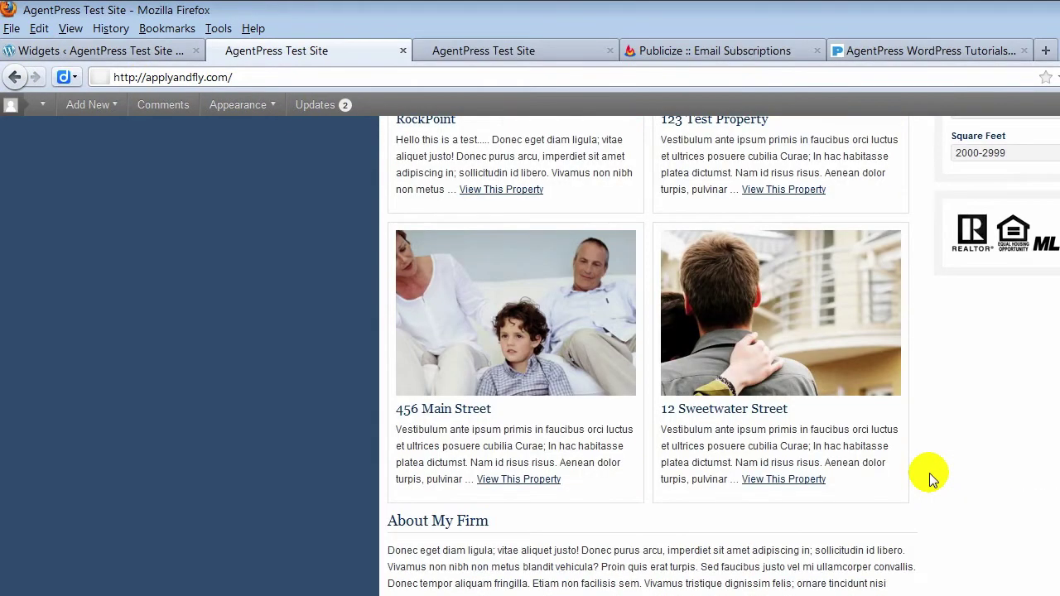
scroll(931, 478, "down", 2)
scroll(931, 478, "up", 10)
scroll(927, 478, "down", 12)
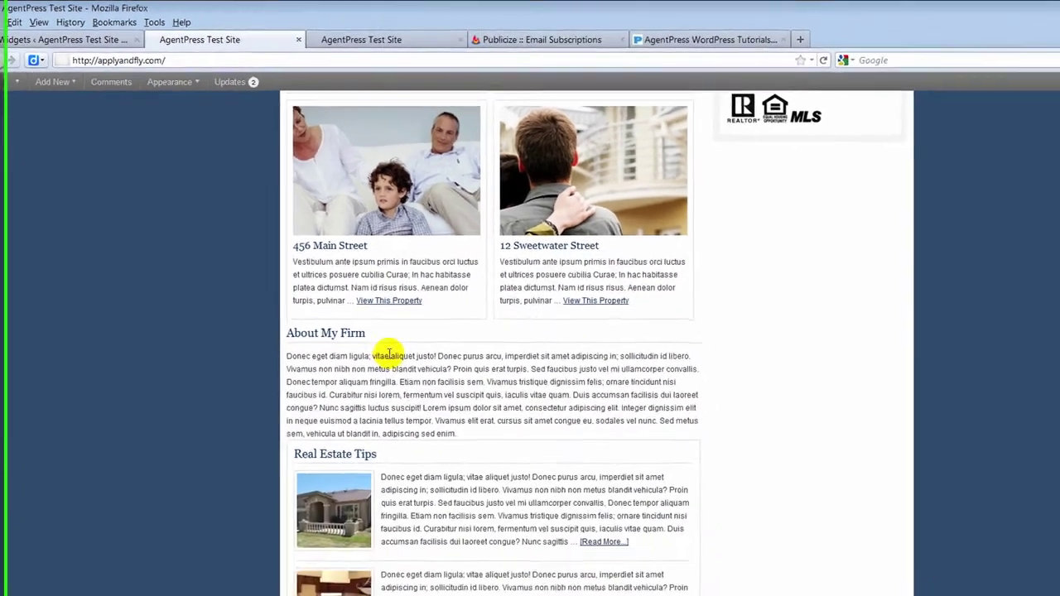
scroll(524, 388, "up", 3)
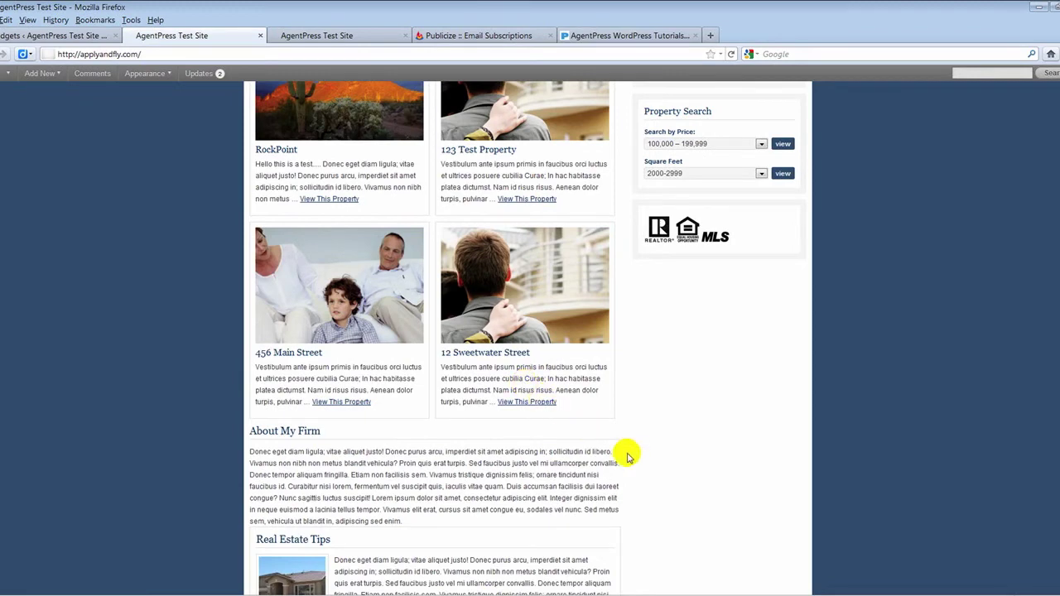
scroll(627, 449, "up", 10)
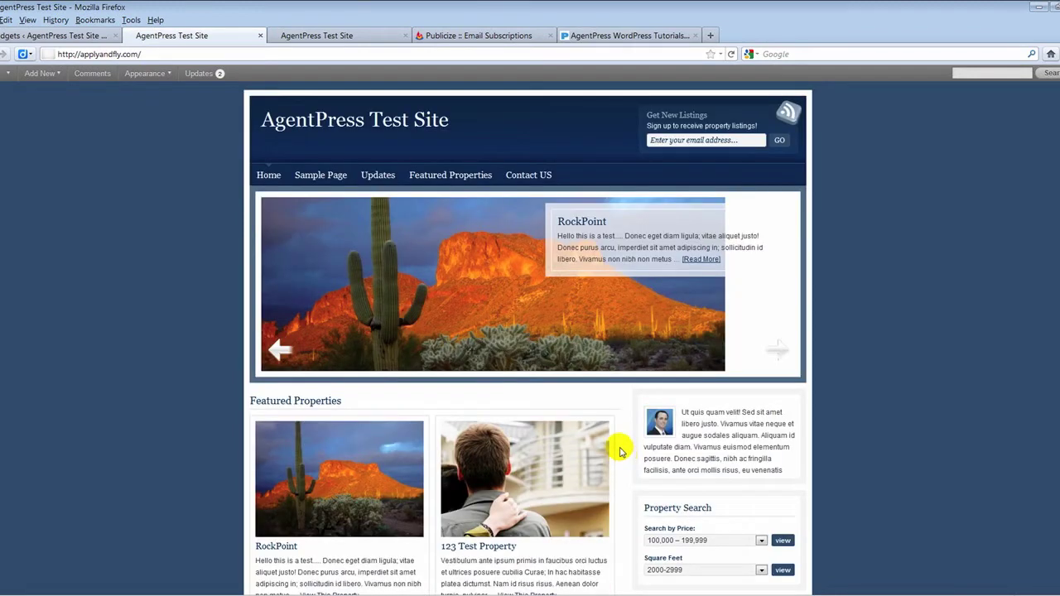
scroll(577, 420, "down", 3)
scroll(575, 421, "up", 2)
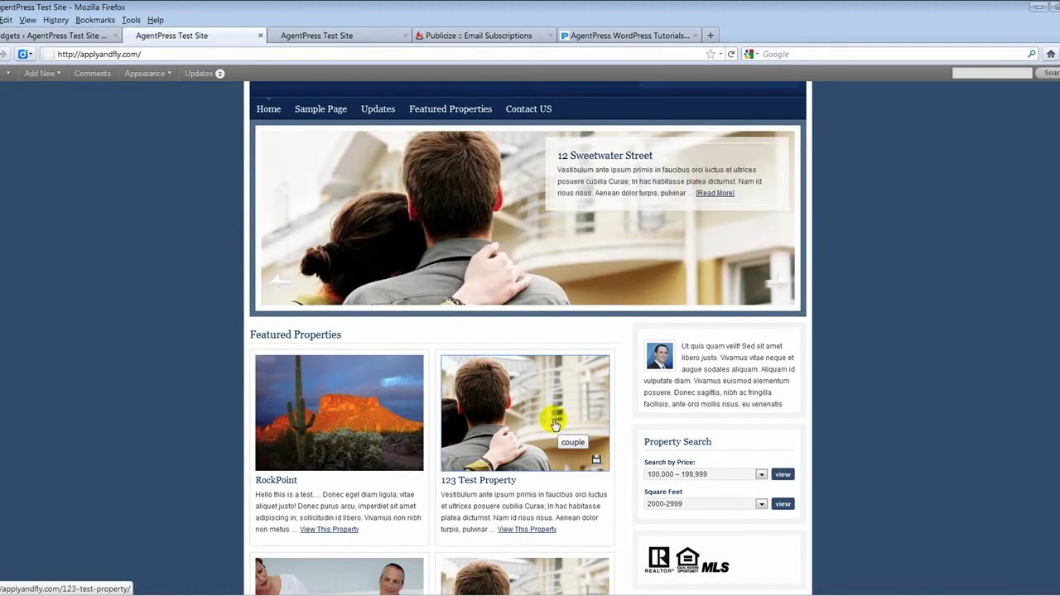
scroll(551, 422, "down", 6)
scroll(464, 414, "down", 3)
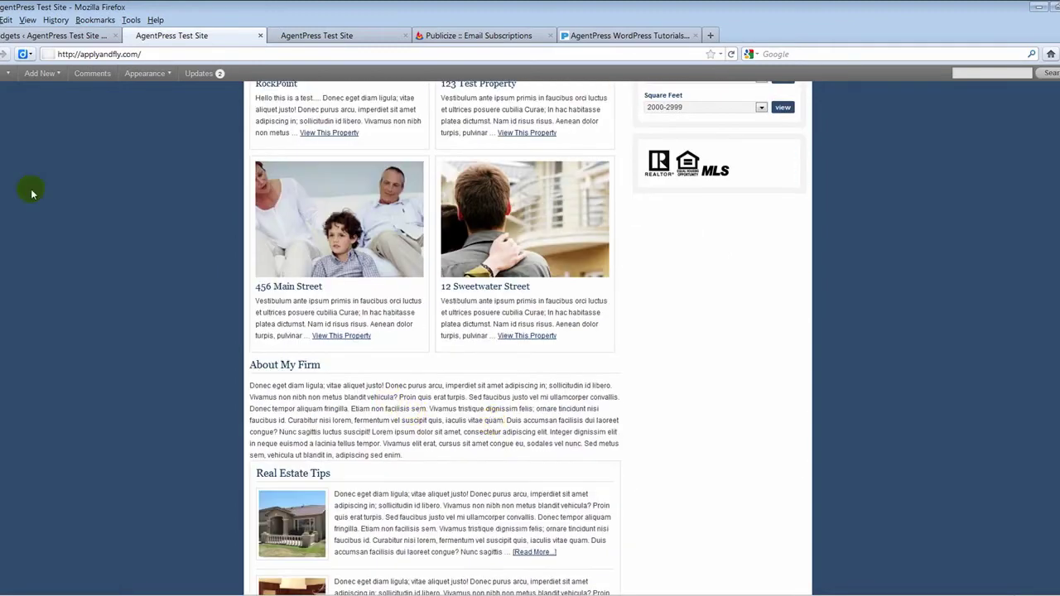
left_click(36, 37)
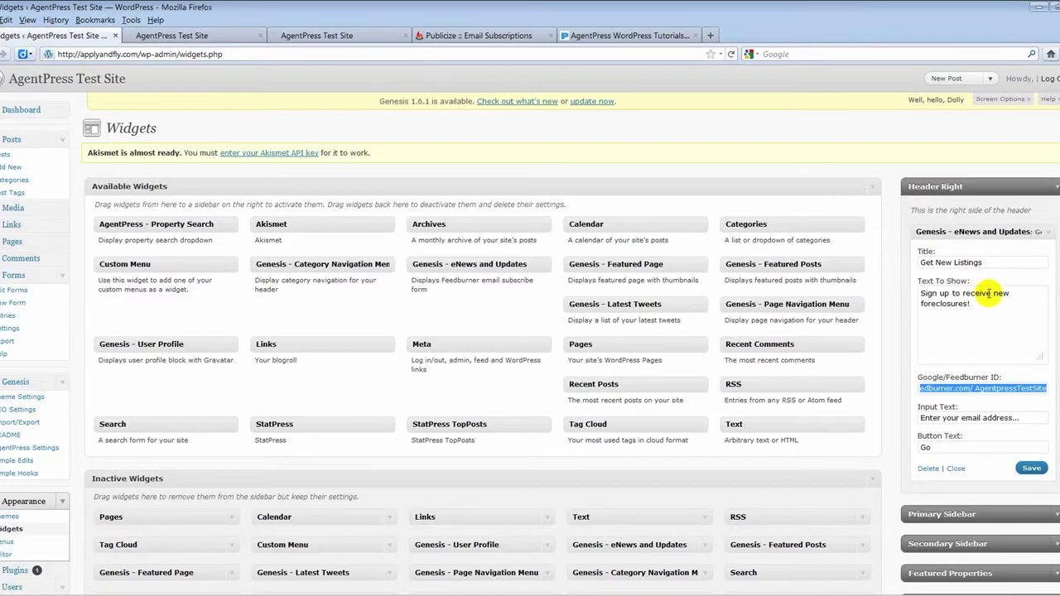
Scroll through the live front page to review the current homepage widget layout.
scroll(988, 298, "down", 3)
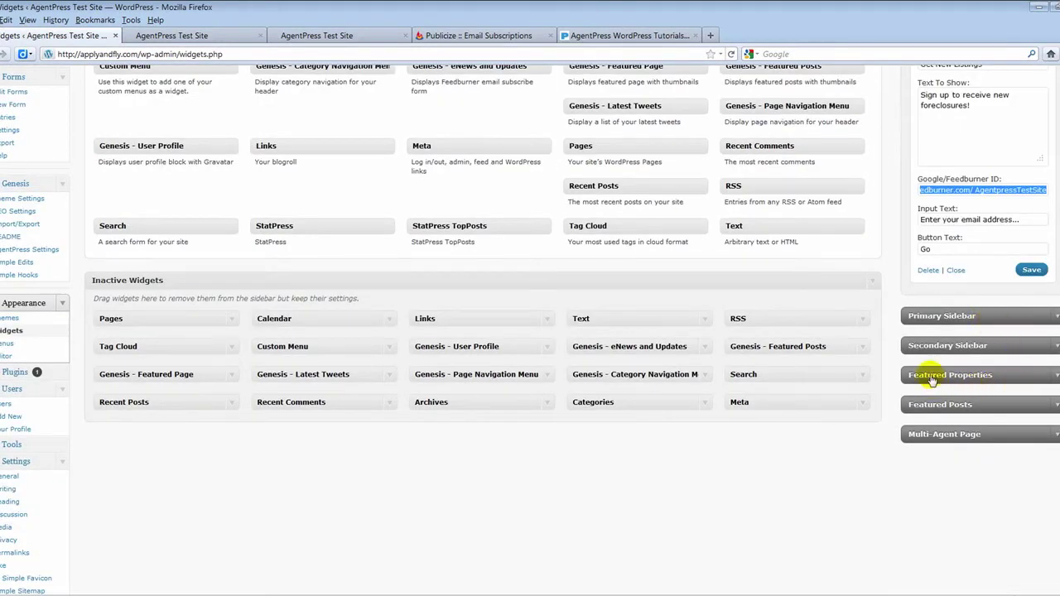
left_click(212, 37)
scroll(292, 235, "up", 3)
scroll(292, 235, "up", 2)
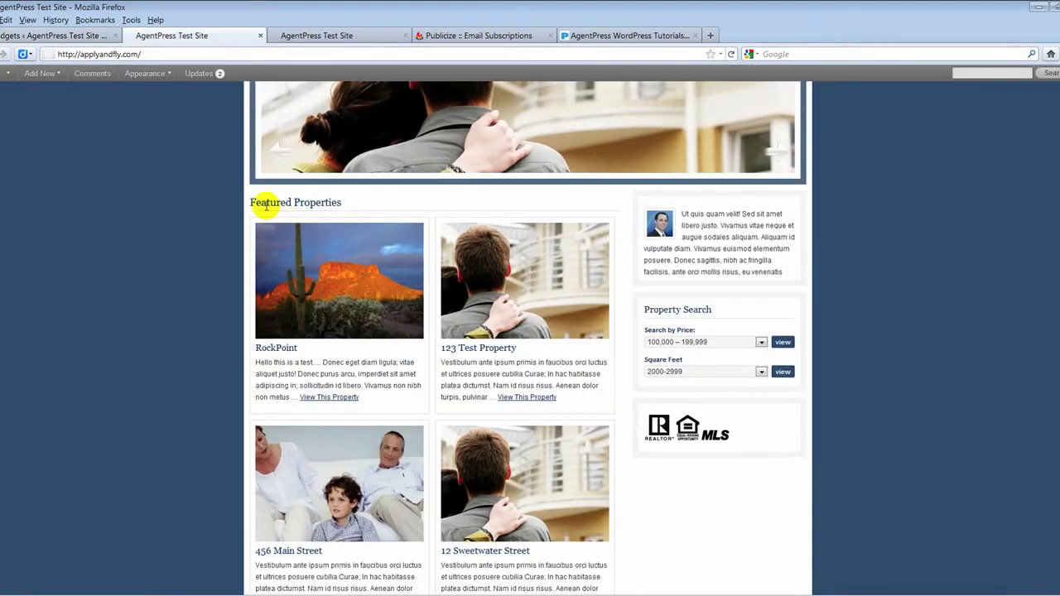
scroll(306, 209, "down", 3)
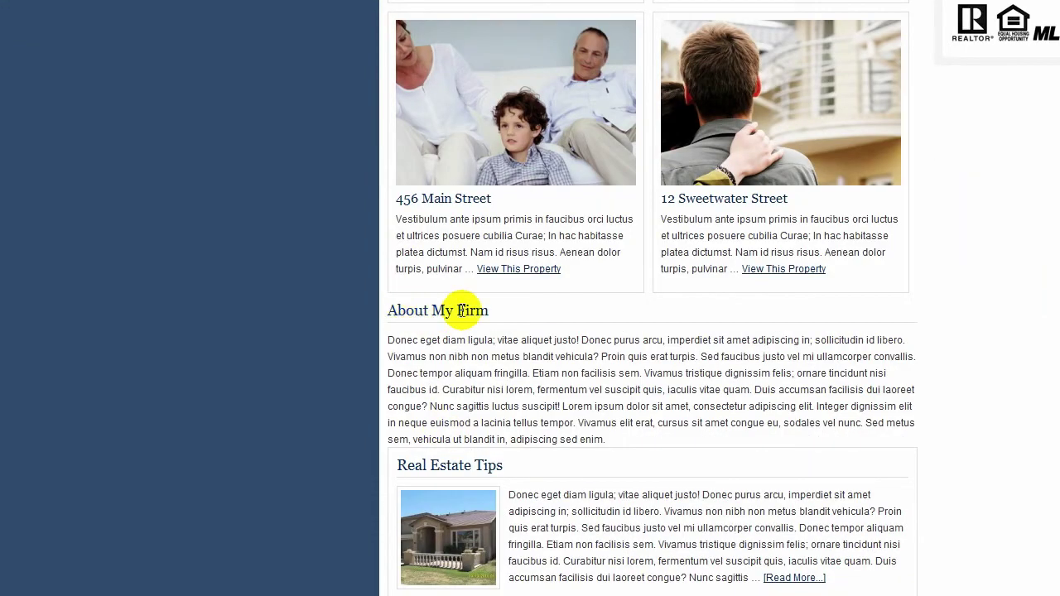
scroll(473, 307, "down", 3)
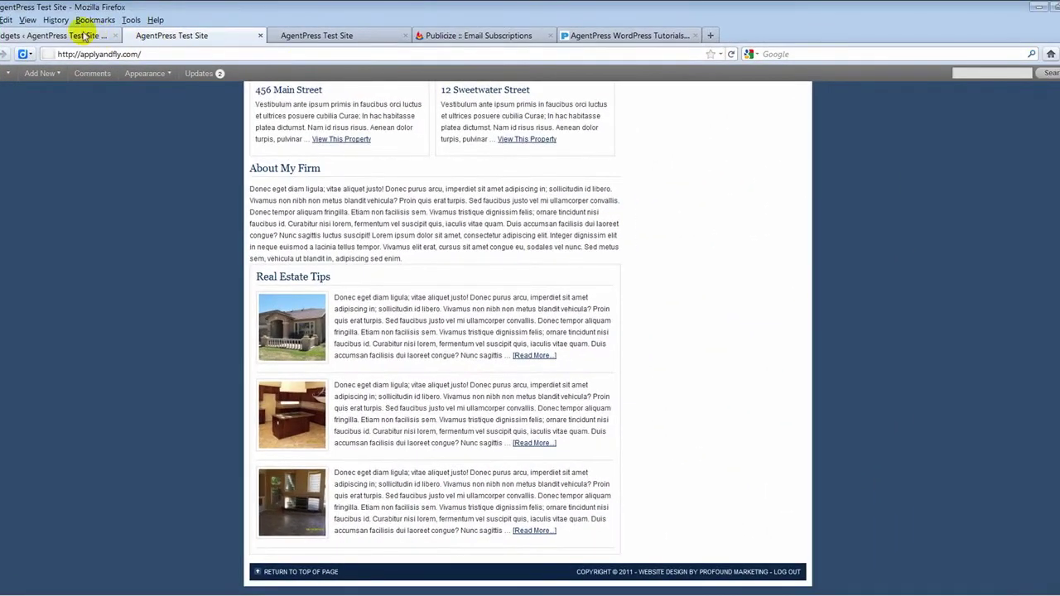
In Featured Properties, drag Text: About My Firm above Genesis - Featured Posts, then view the site.
left_click(85, 36)
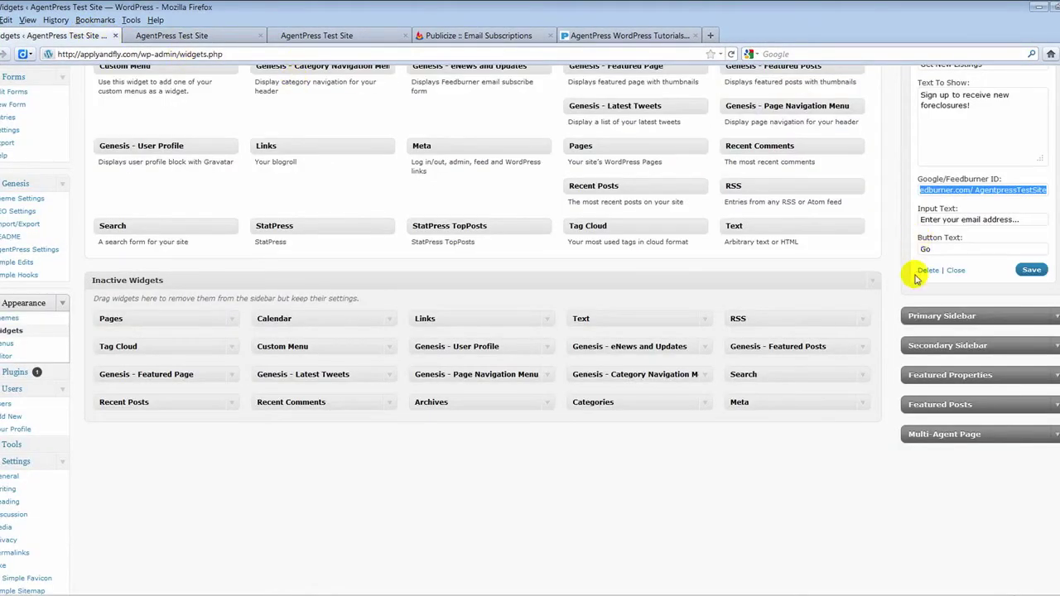
scroll(911, 280, "up", 2)
scroll(912, 281, "down", 2)
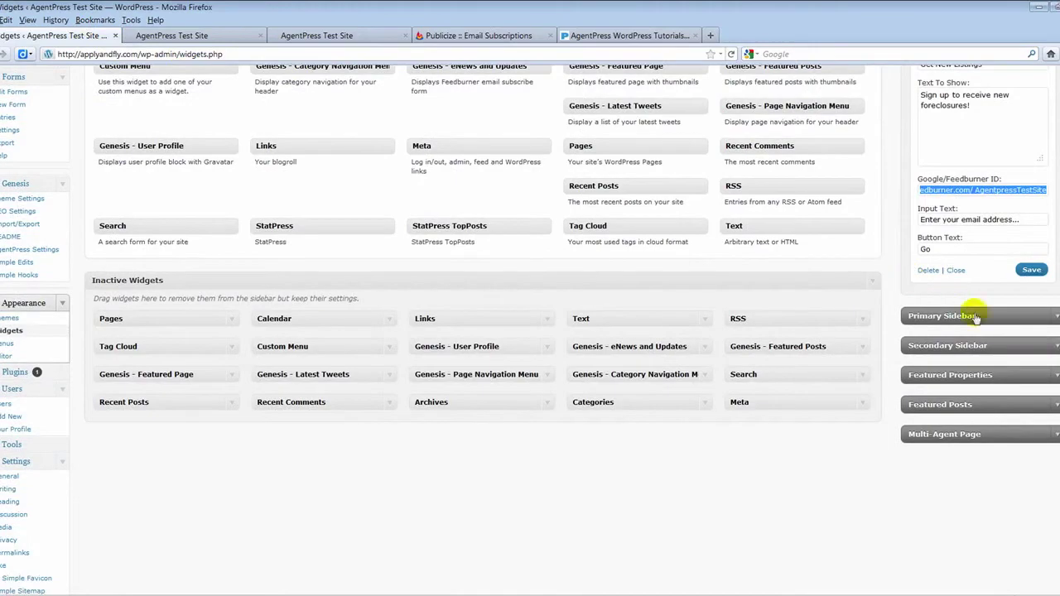
left_click(1056, 376)
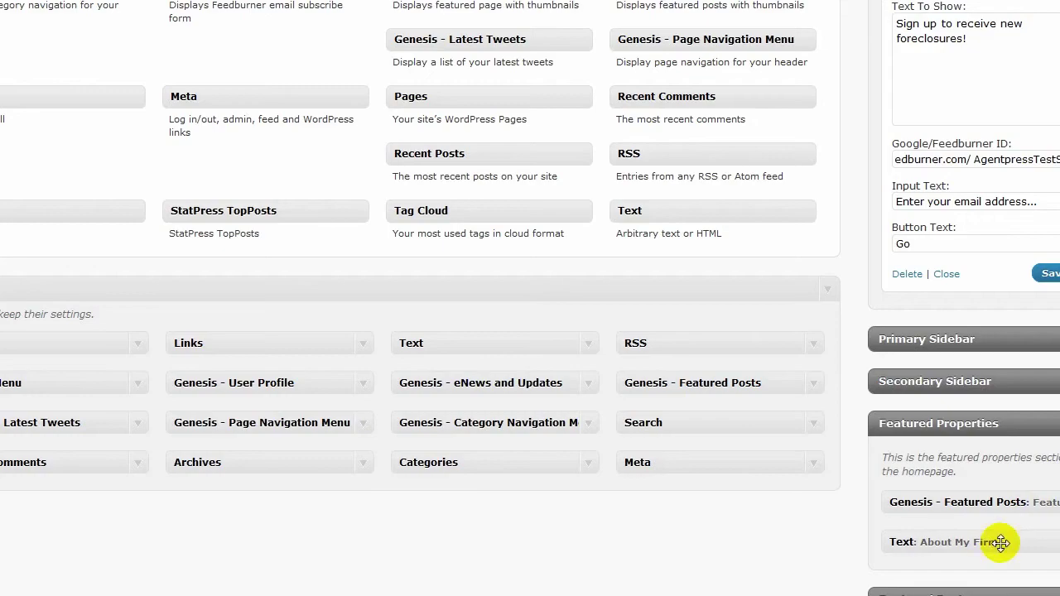
left_click_drag(1002, 541, 996, 501)
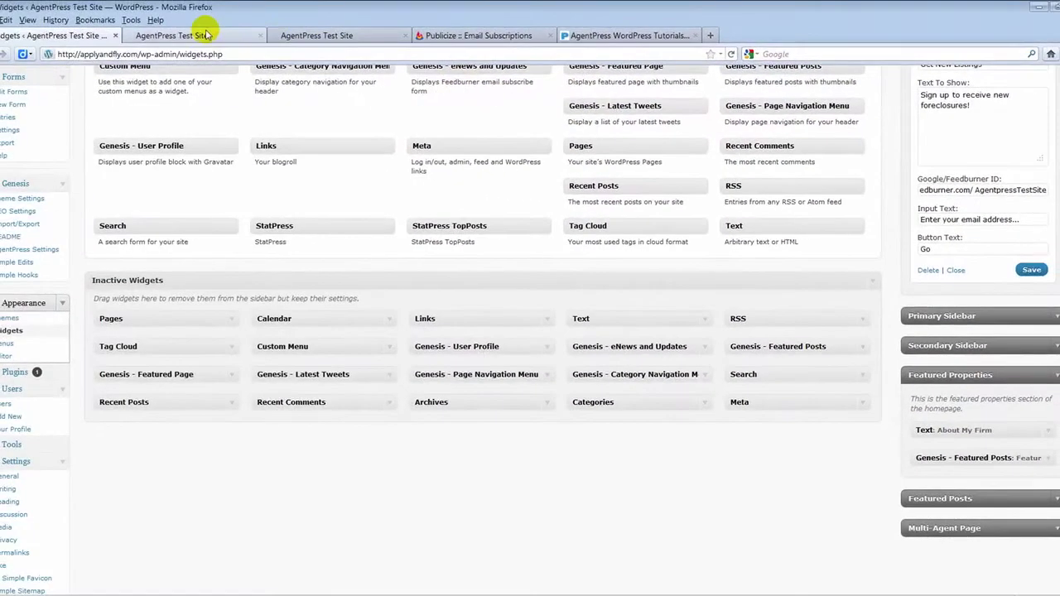
left_click(203, 37)
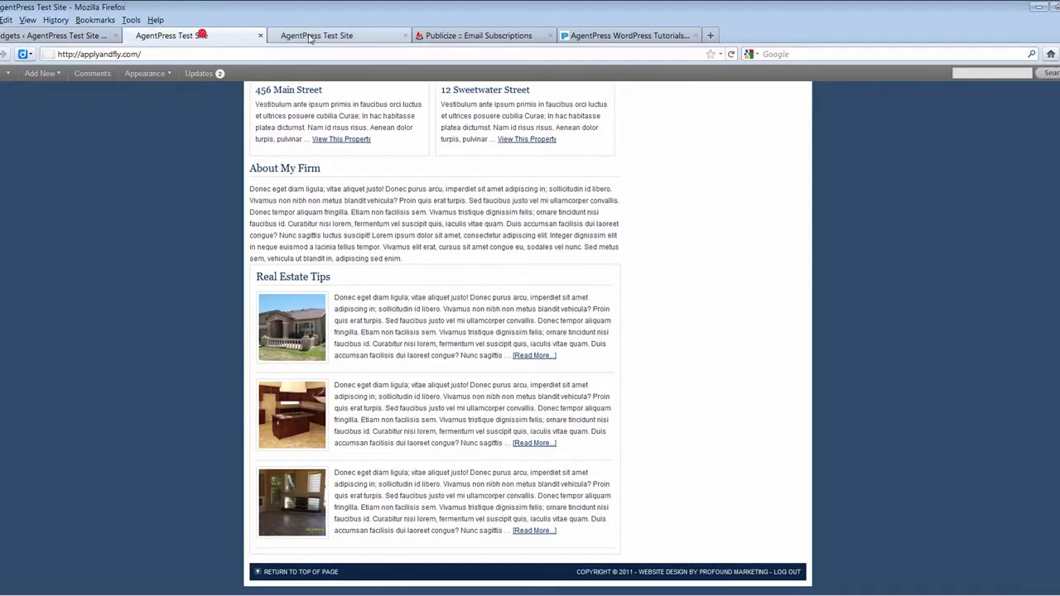
Reload the front page and confirm About My Firm now appears above the property listings.
left_click(732, 54)
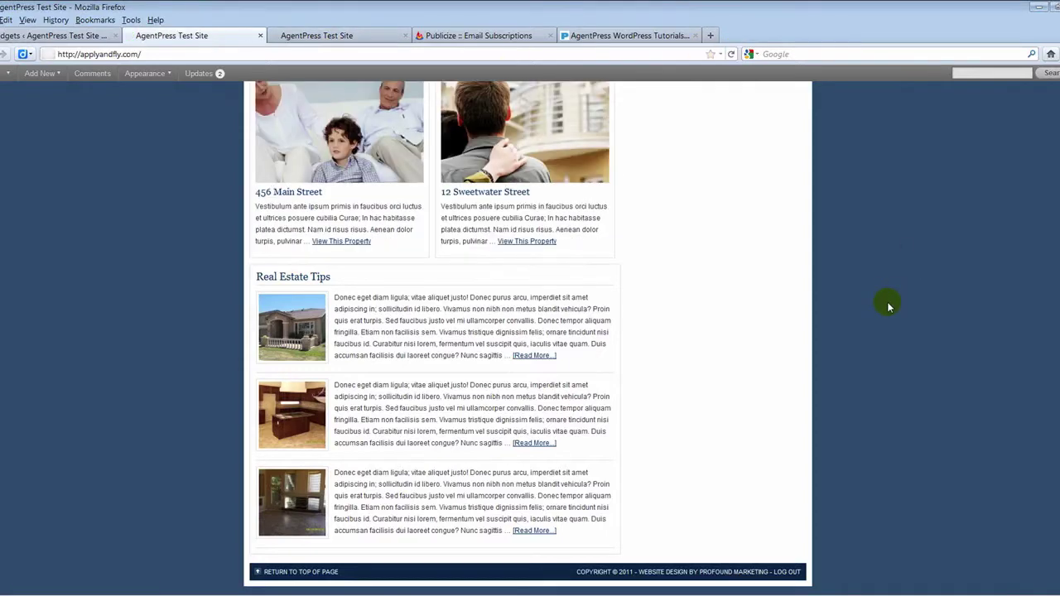
scroll(870, 338, "up", 3)
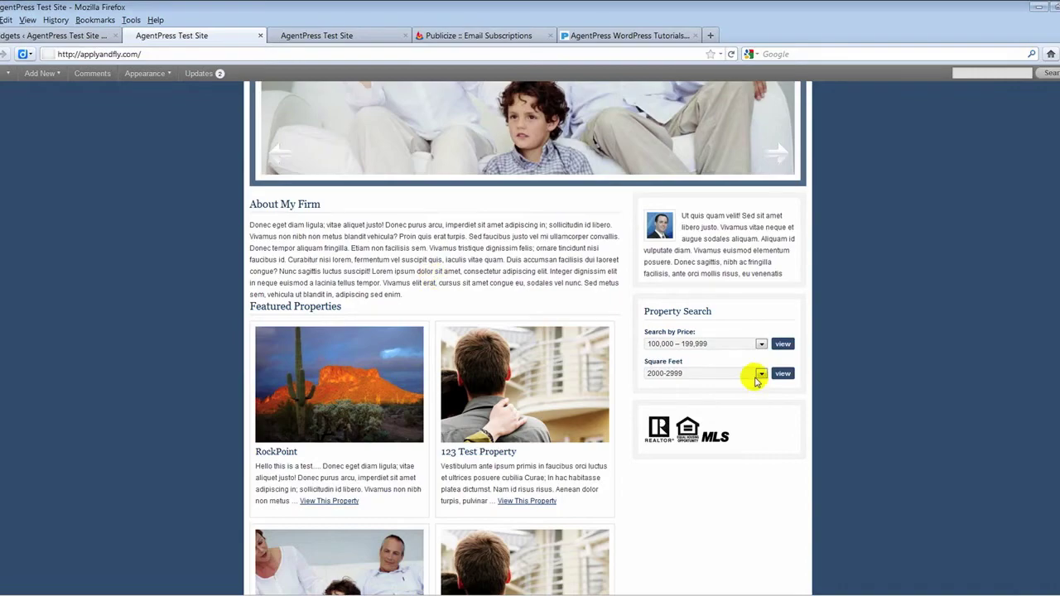
scroll(745, 373, "down", 3)
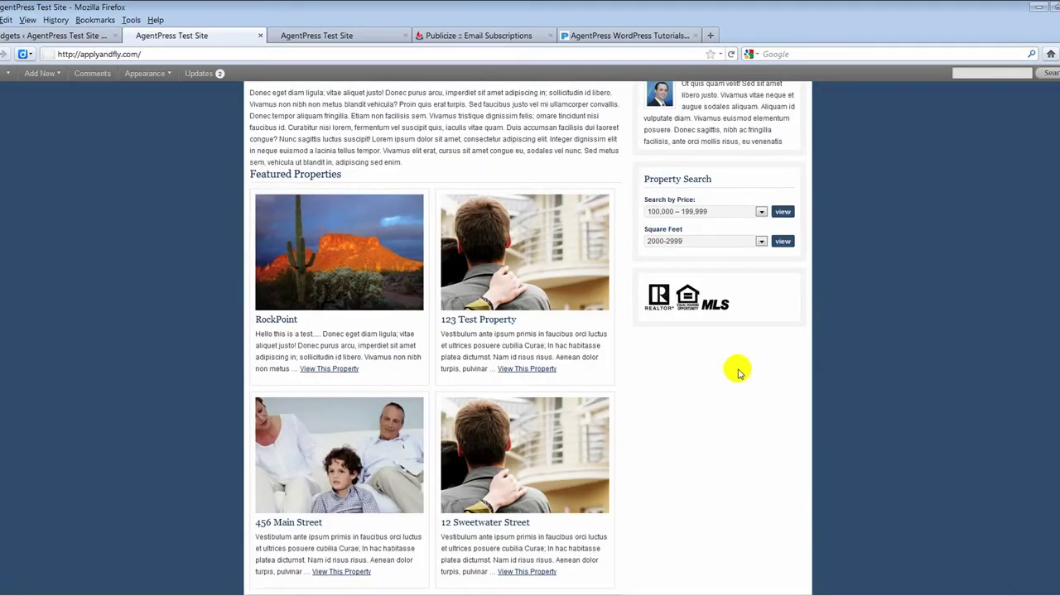
scroll(739, 372, "up", 3)
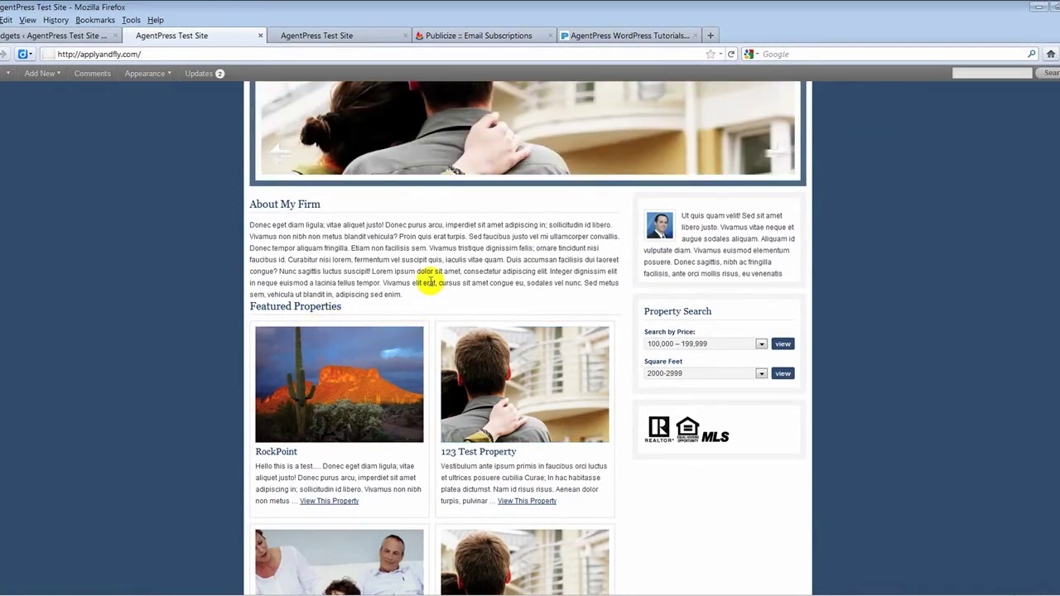
Compare against the other open copy of the site, then go back to the Widgets admin.
left_click(331, 32)
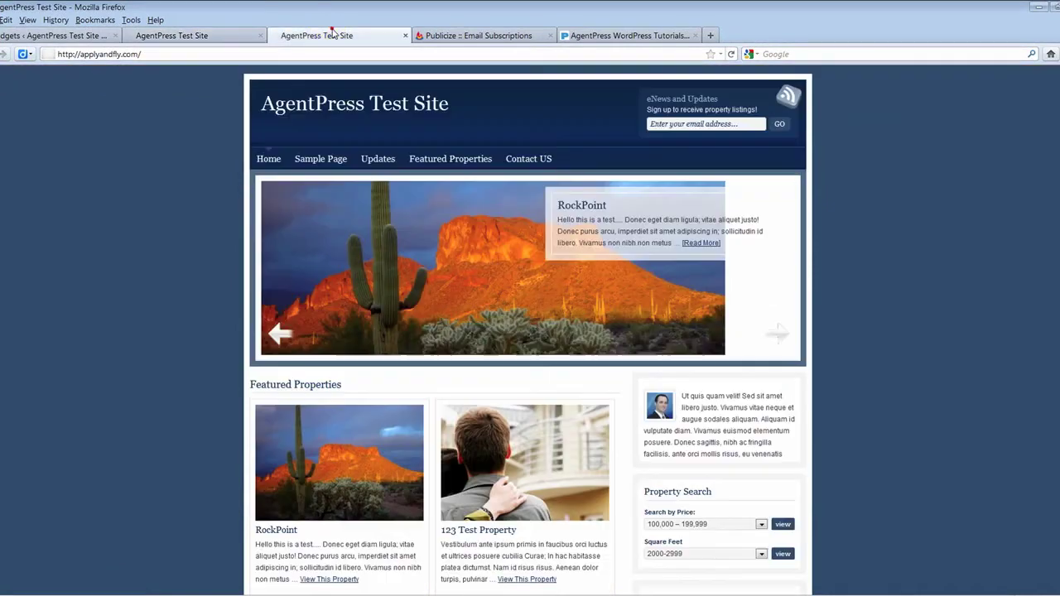
scroll(550, 460, "down", 5)
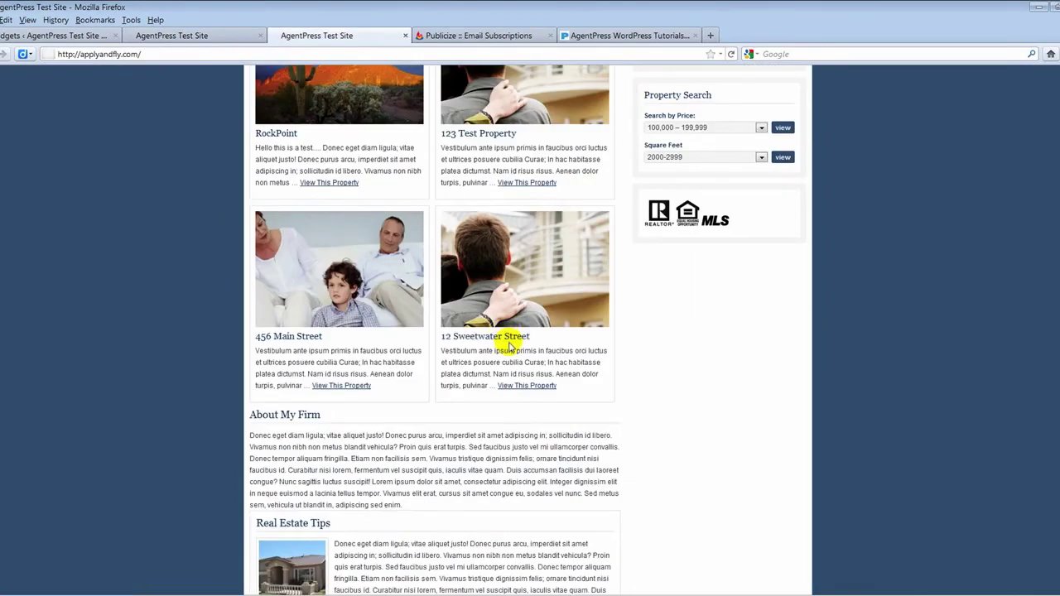
scroll(509, 346, "up", 5)
left_click(201, 36)
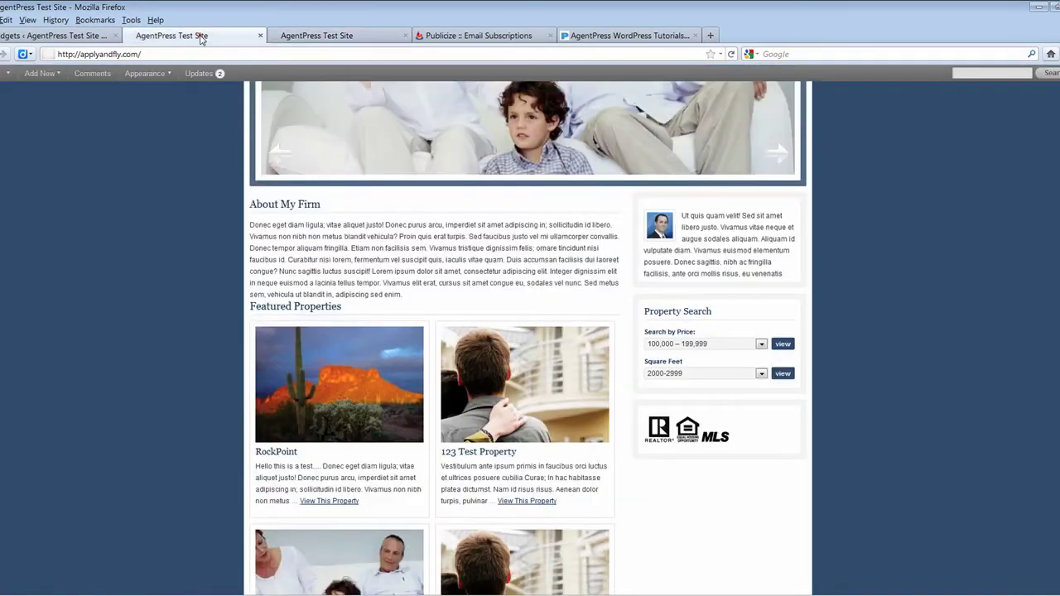
left_click(64, 36)
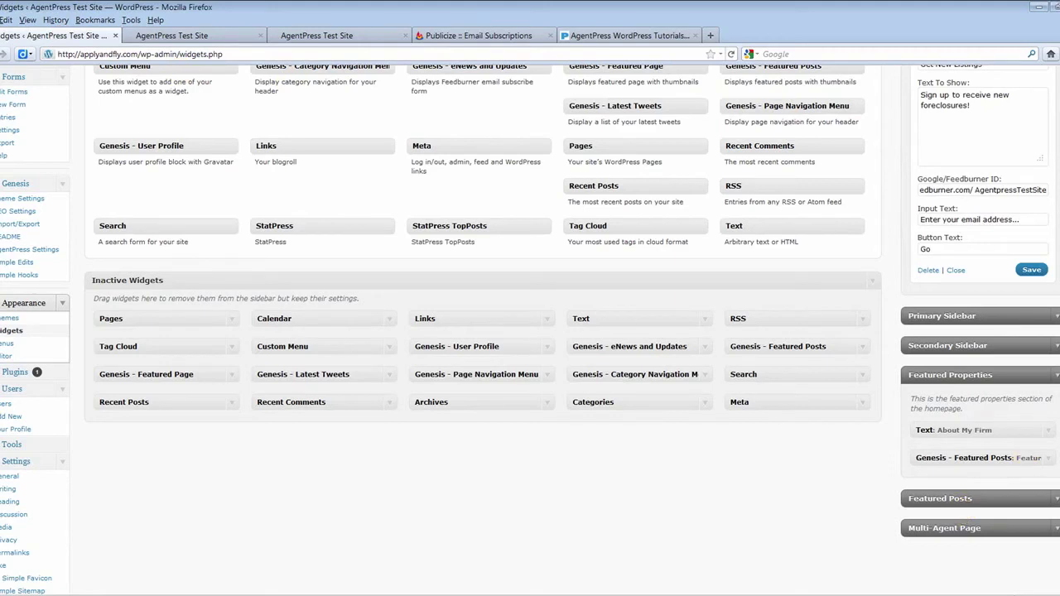
Drag a Calendar widget into Featured Properties below Genesis - Featured Posts.
scroll(654, 221, "up", 2)
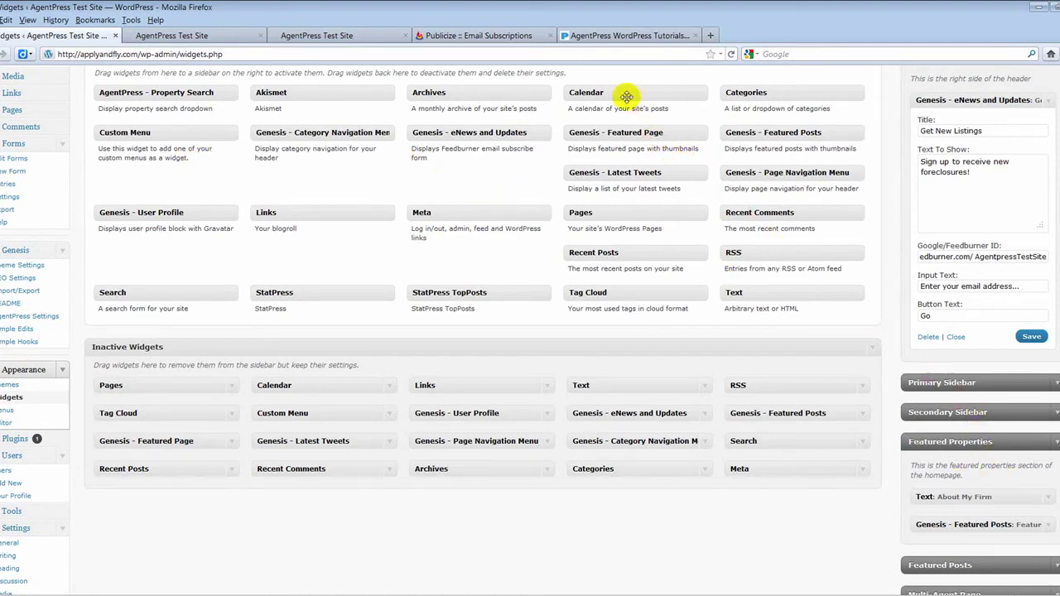
left_click_drag(627, 97, 982, 563)
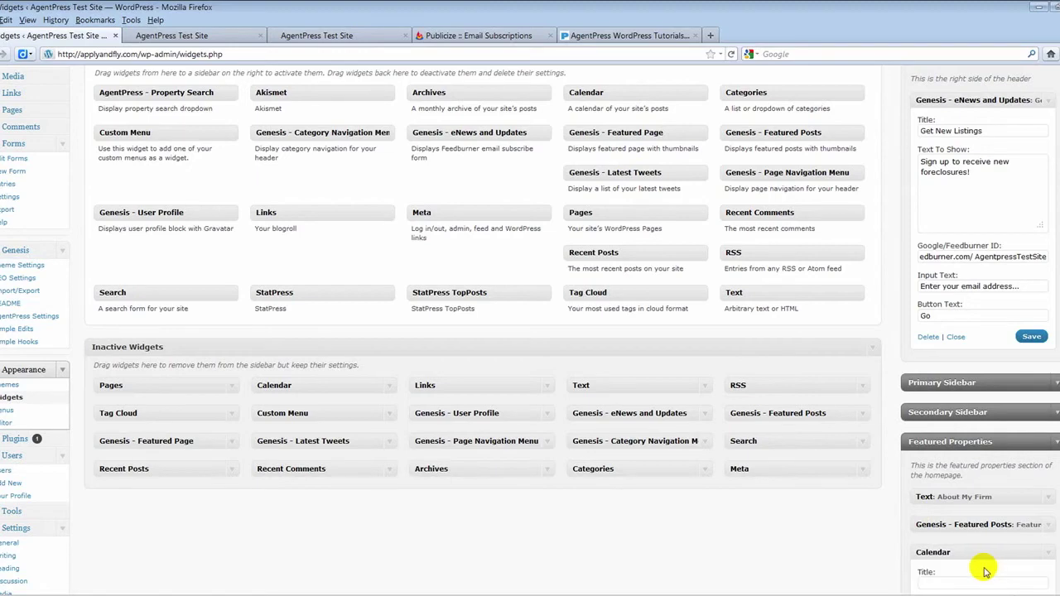
scroll(953, 547, "down", 4)
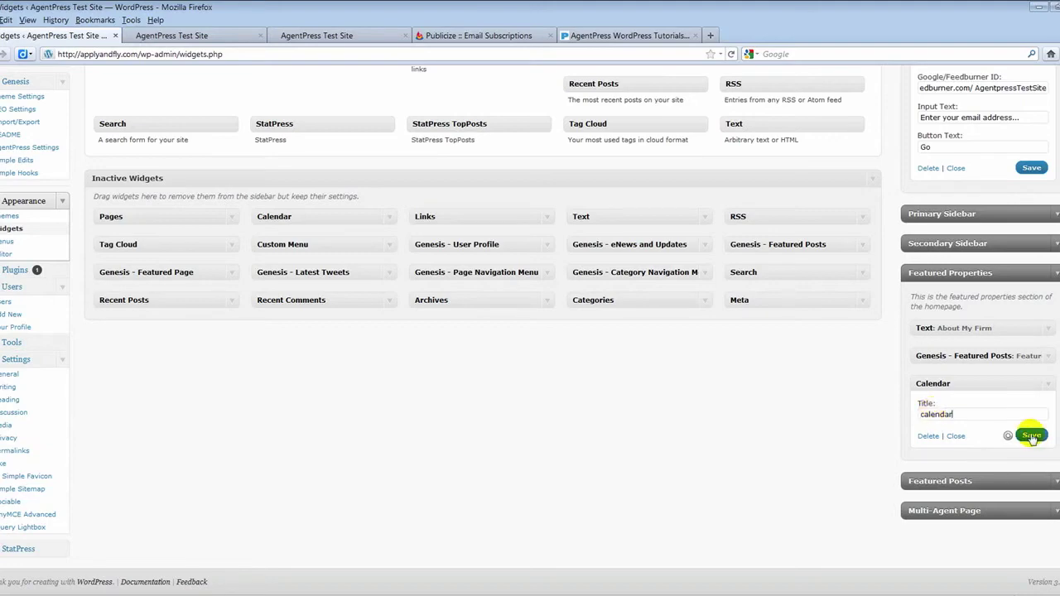
Reload the homepage to see the May 2011 calendar below the listings, then return to Widgets.
left_click(207, 35)
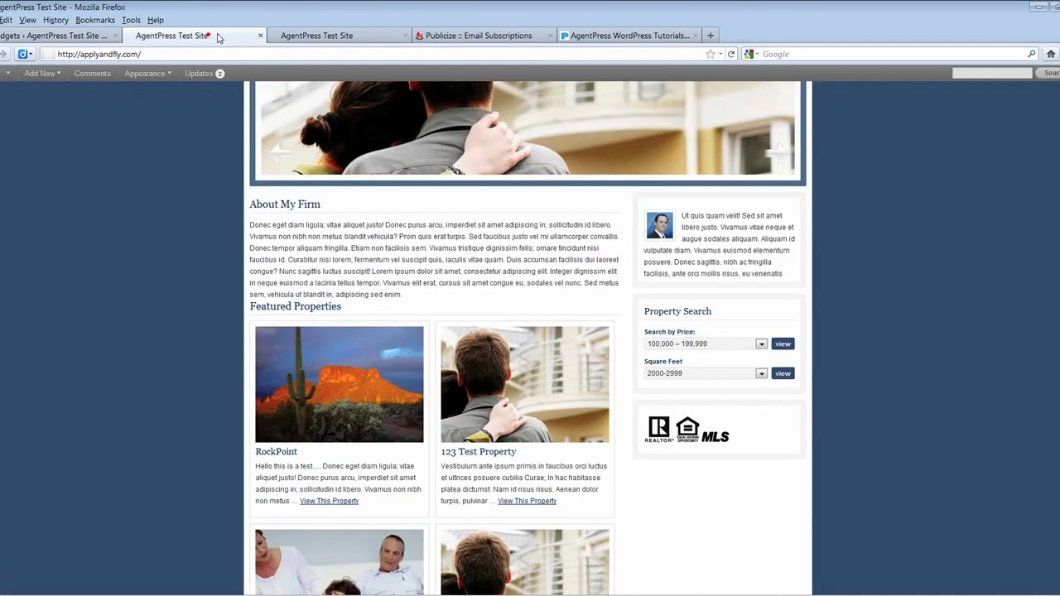
left_click(731, 54)
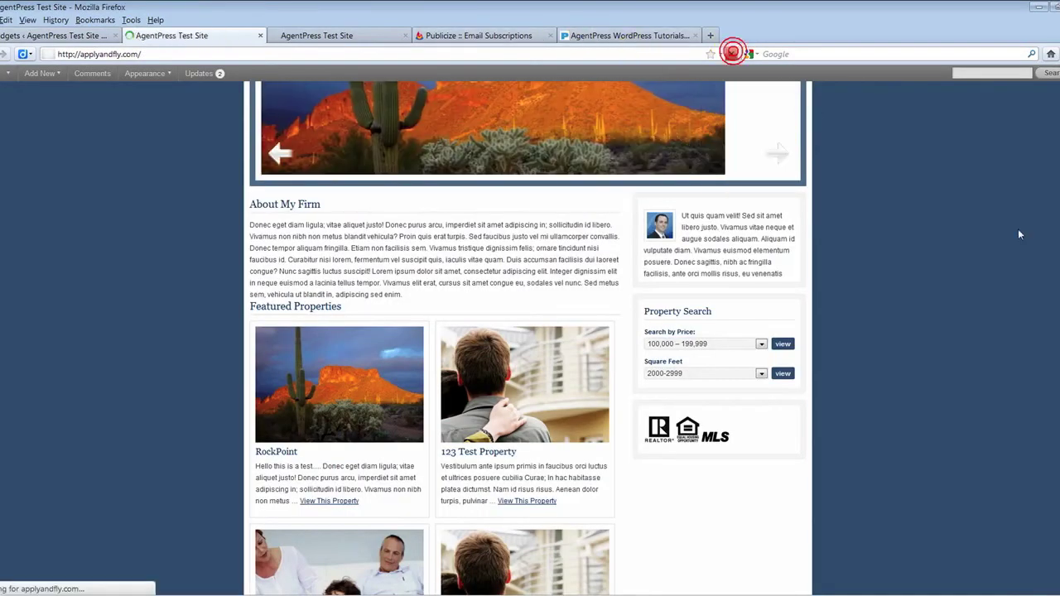
scroll(982, 270, "down", 5)
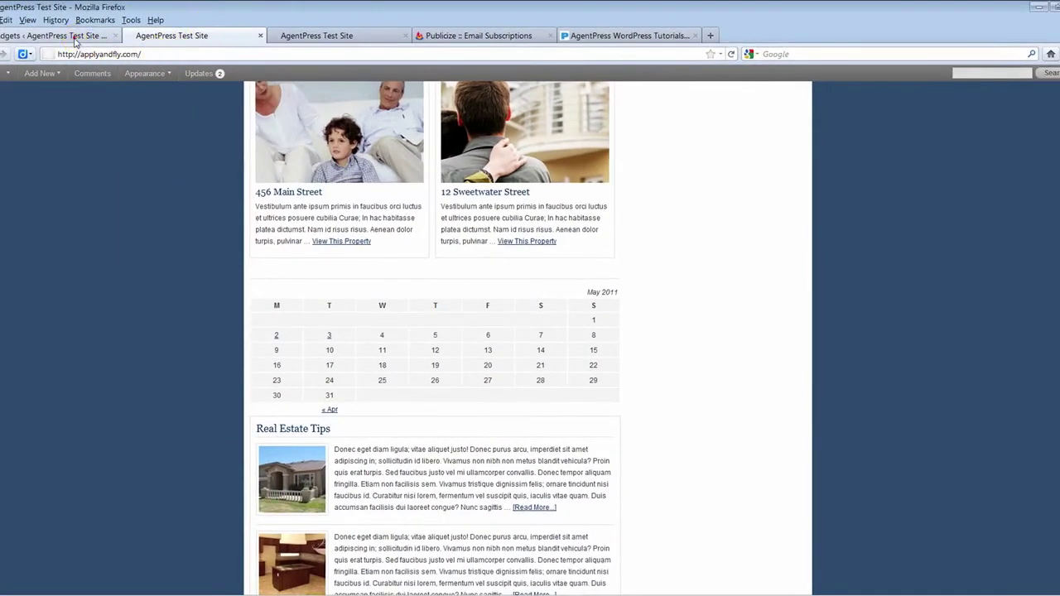
left_click(75, 36)
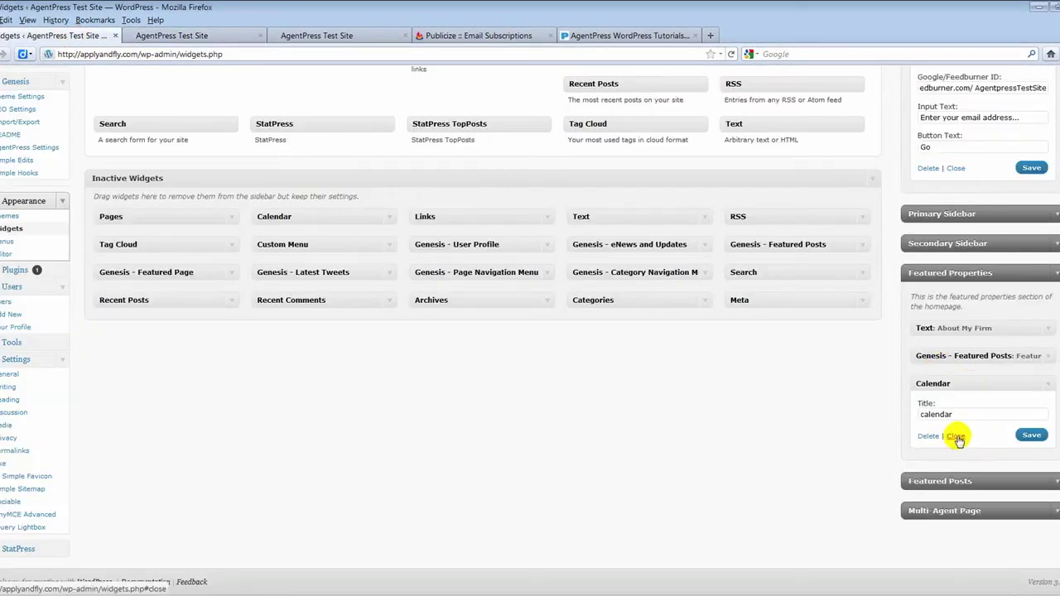
Delete the Calendar widget from Featured Properties and check the About My Firm widget settings.
left_click(925, 438)
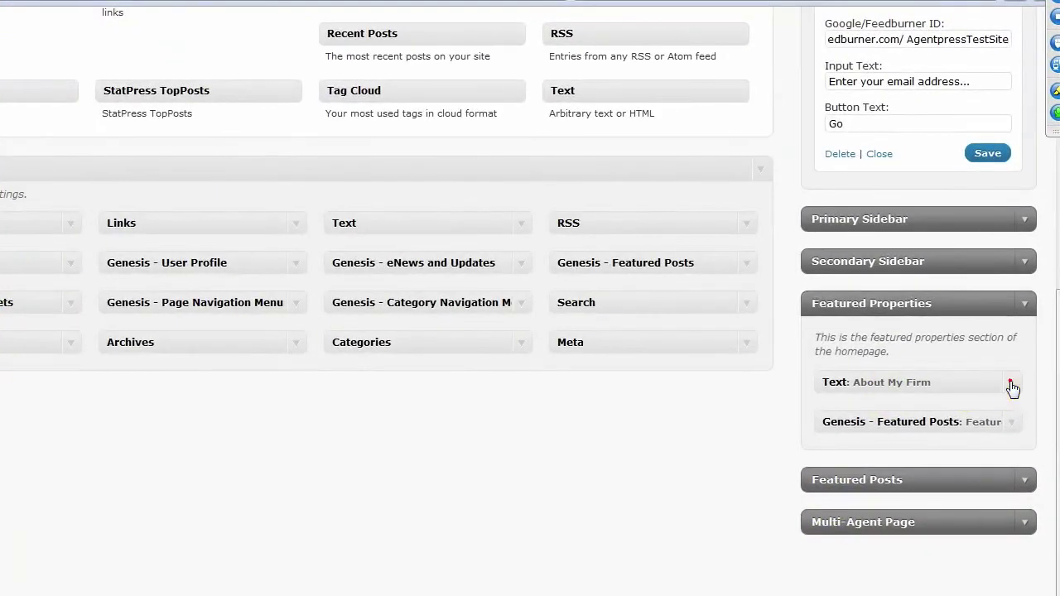
left_click(1011, 386)
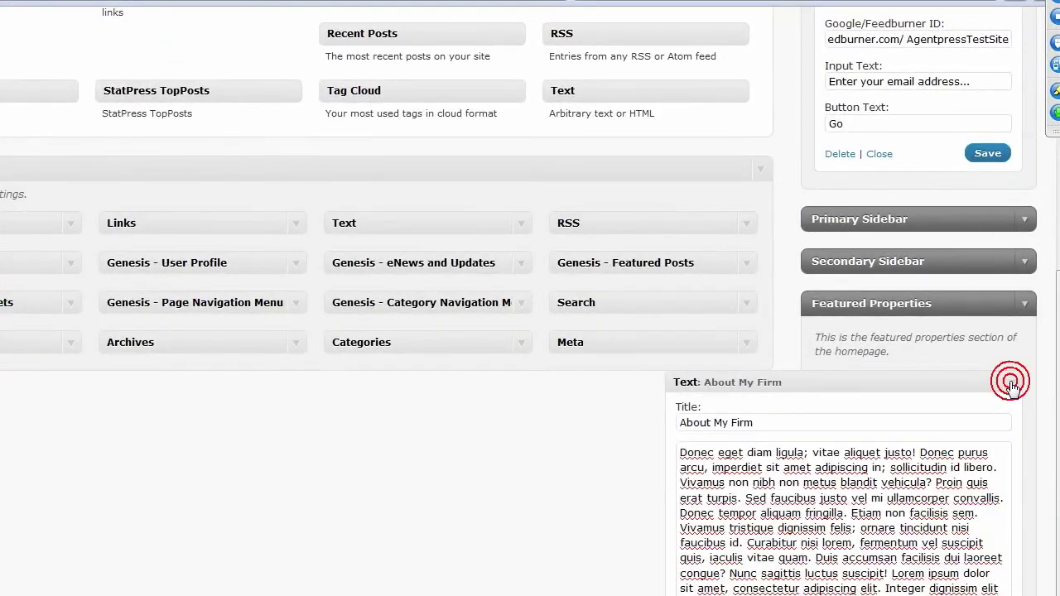
scroll(946, 427, "down", 4)
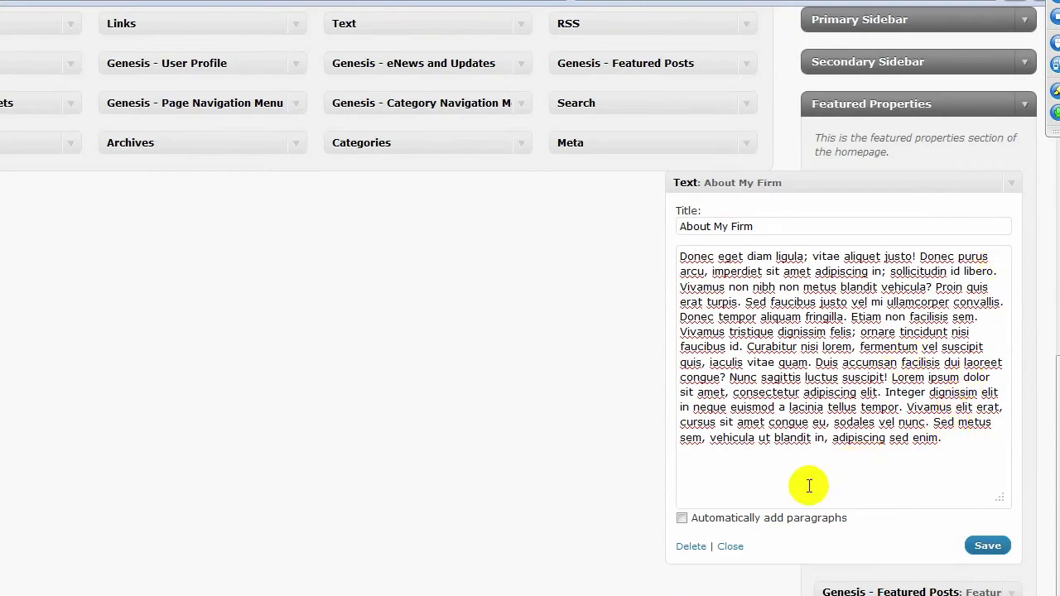
left_click(732, 547)
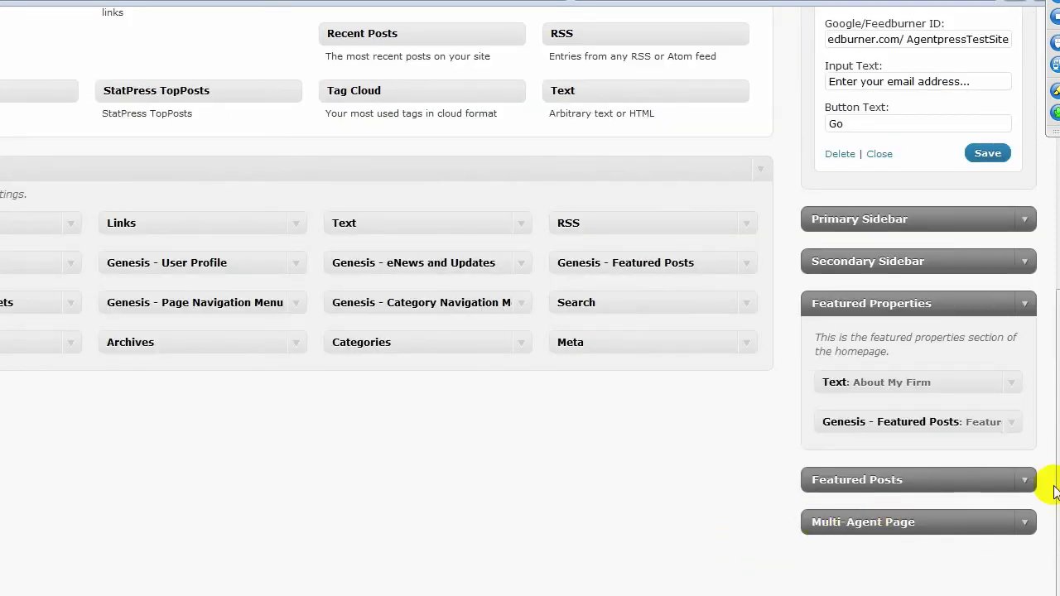
Set the Genesis - Featured Posts widget to show 2 posts and check the homepage.
left_click(1015, 423)
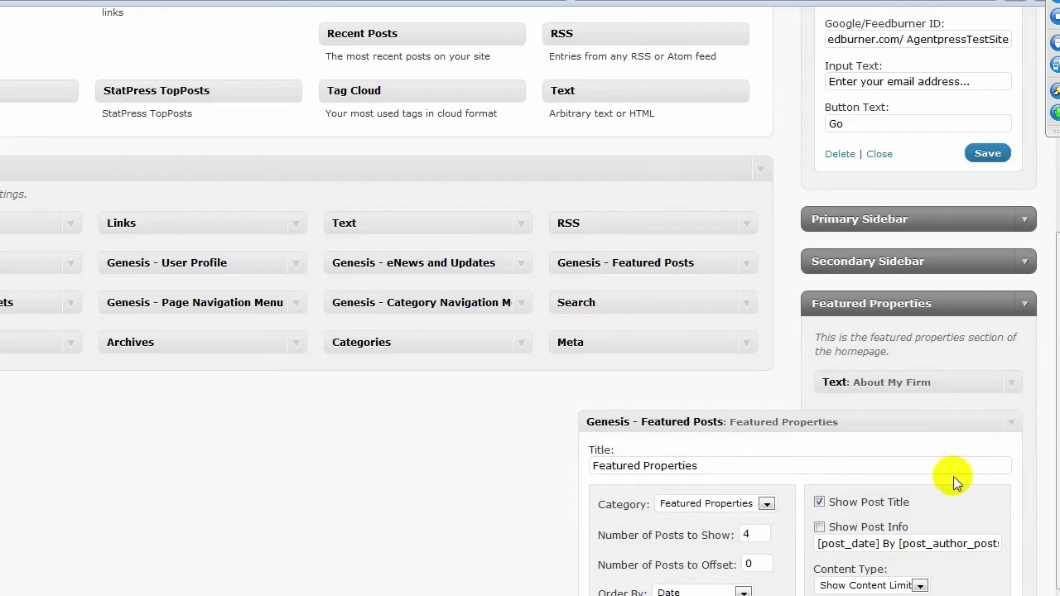
scroll(952, 476, "down", 5)
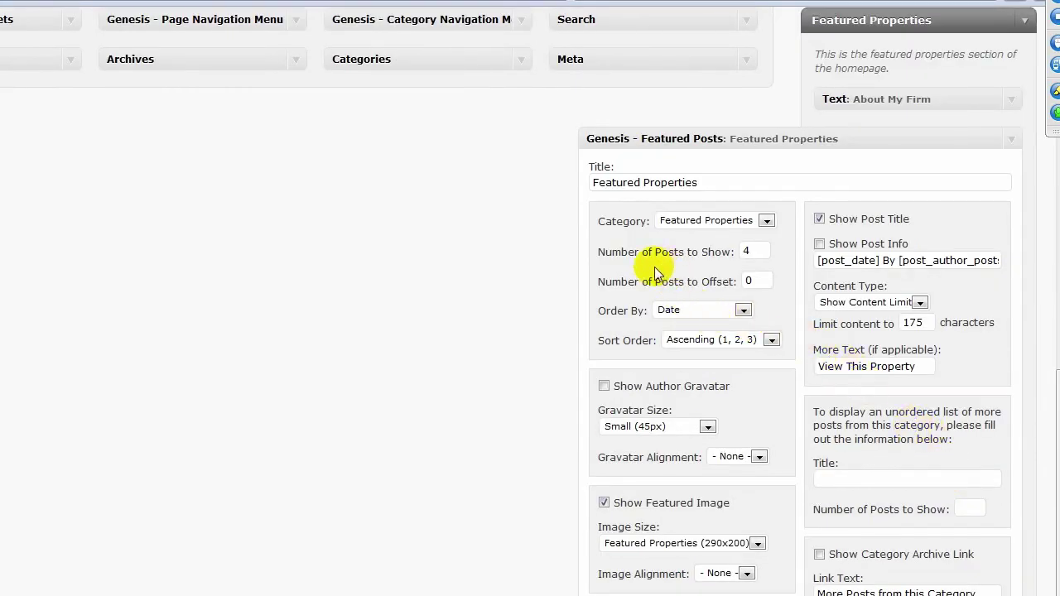
left_click(211, 36)
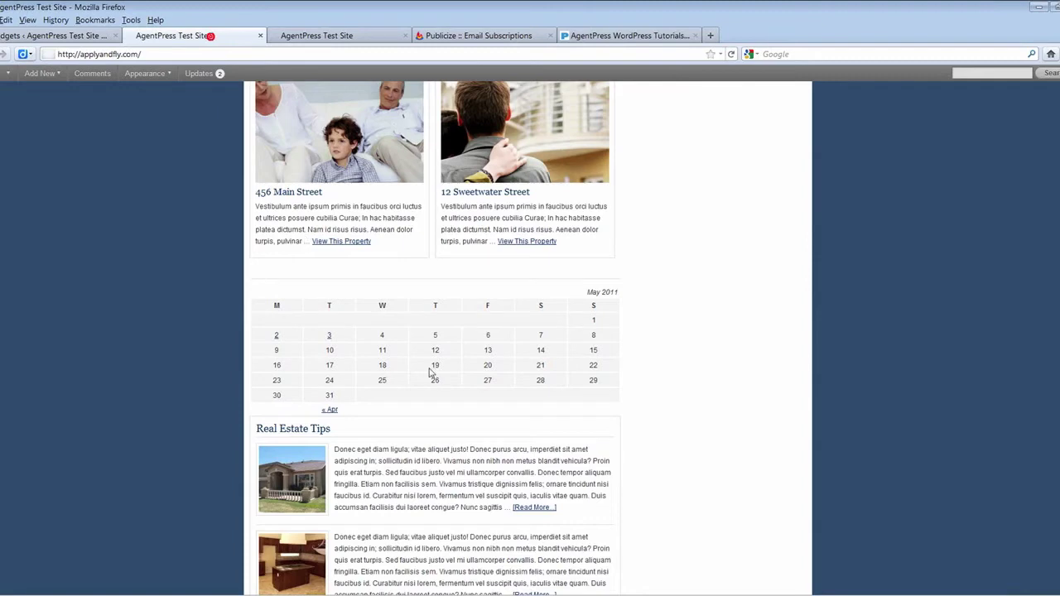
scroll(410, 364, "up", 4)
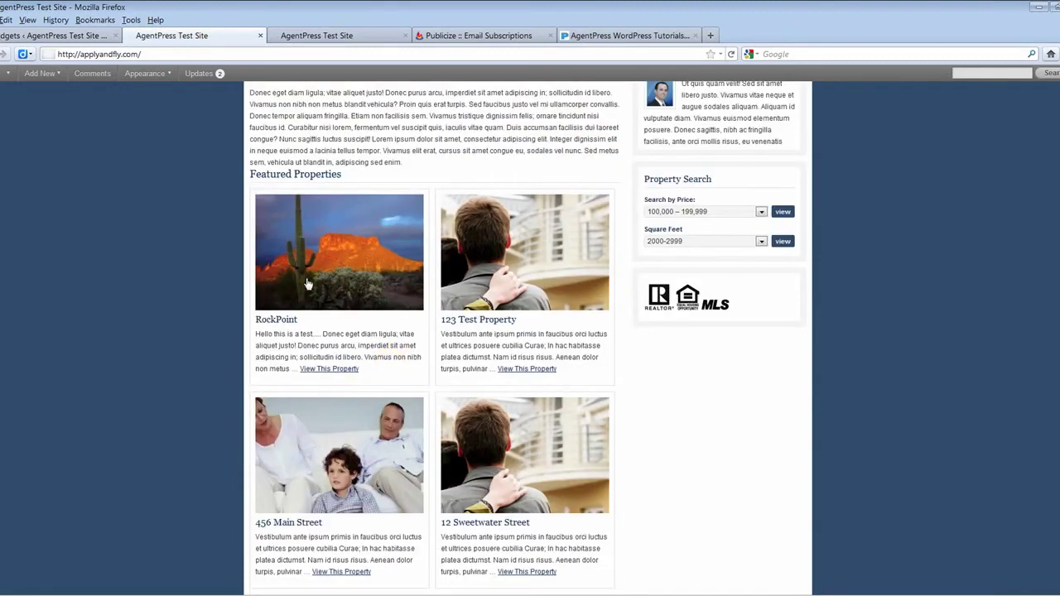
left_click(64, 35)
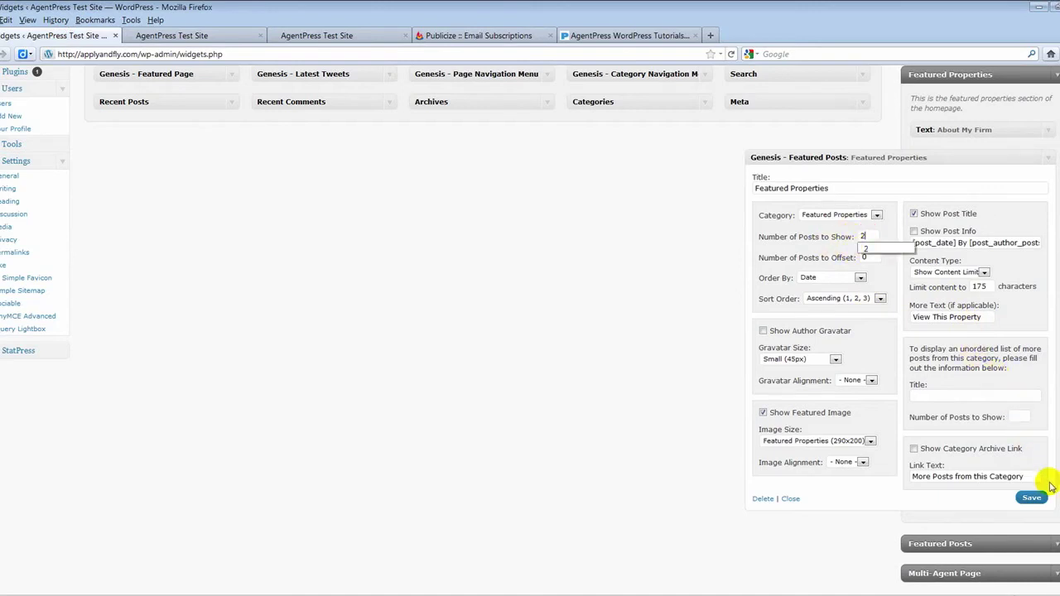
left_click(154, 35)
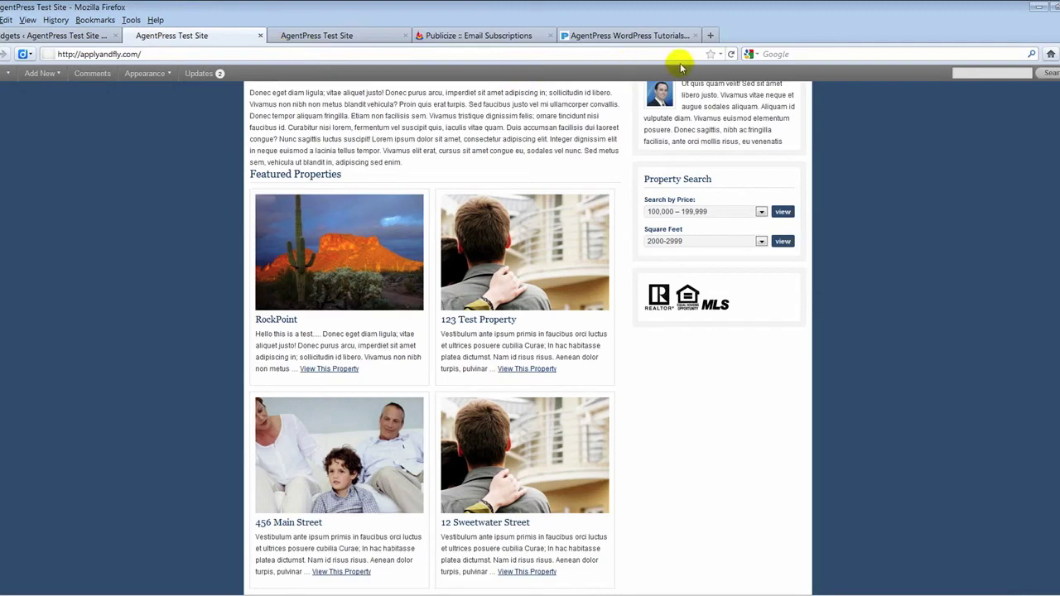
Reload the homepage to confirm only RockPoint and 123 Test Property are featured now.
left_click(732, 55)
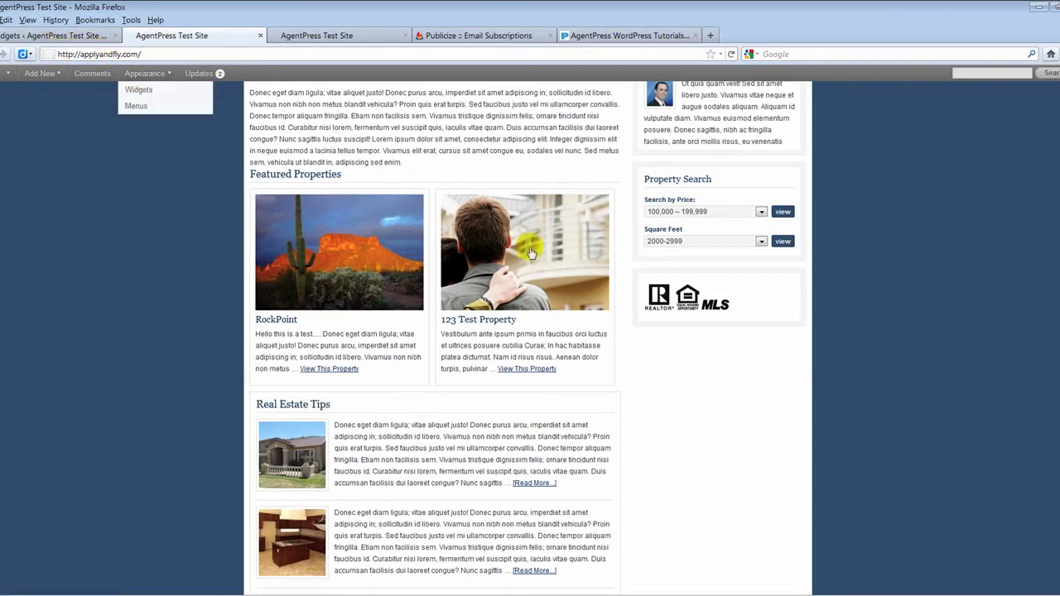
left_click(731, 55)
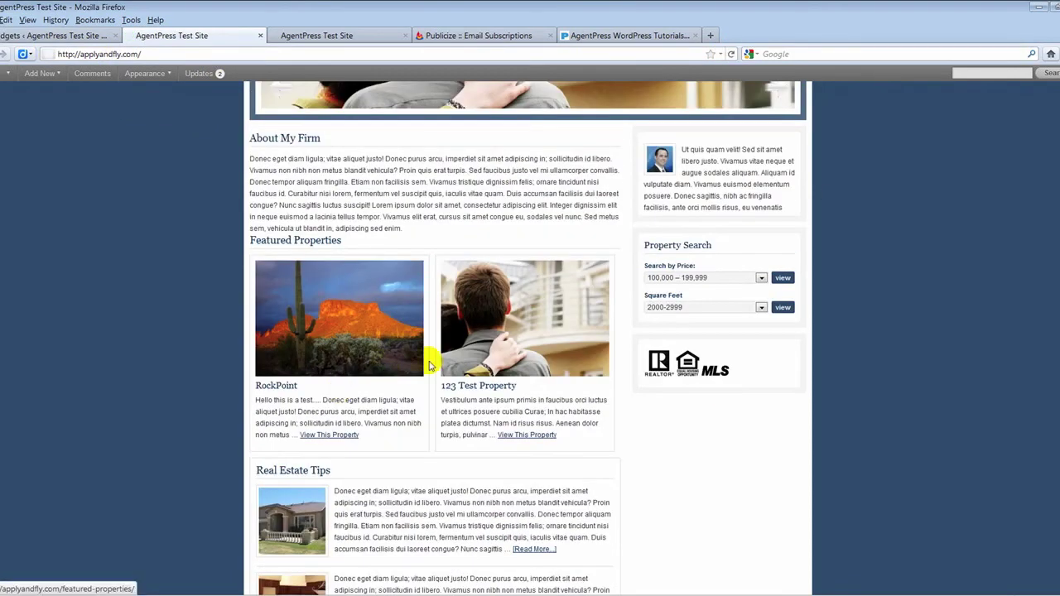
scroll(343, 393, "down", 3)
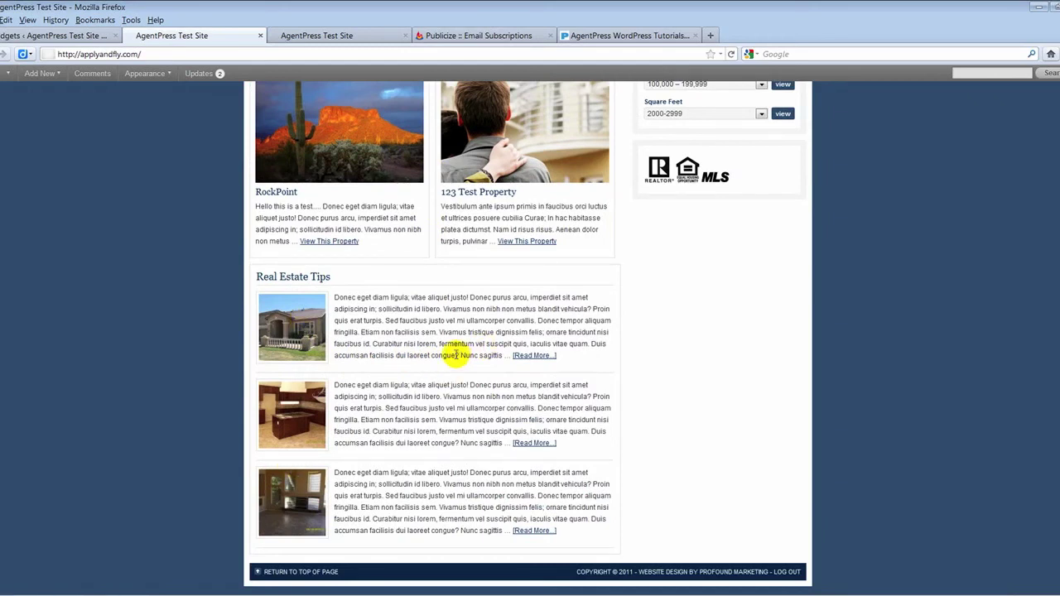
left_click(339, 35)
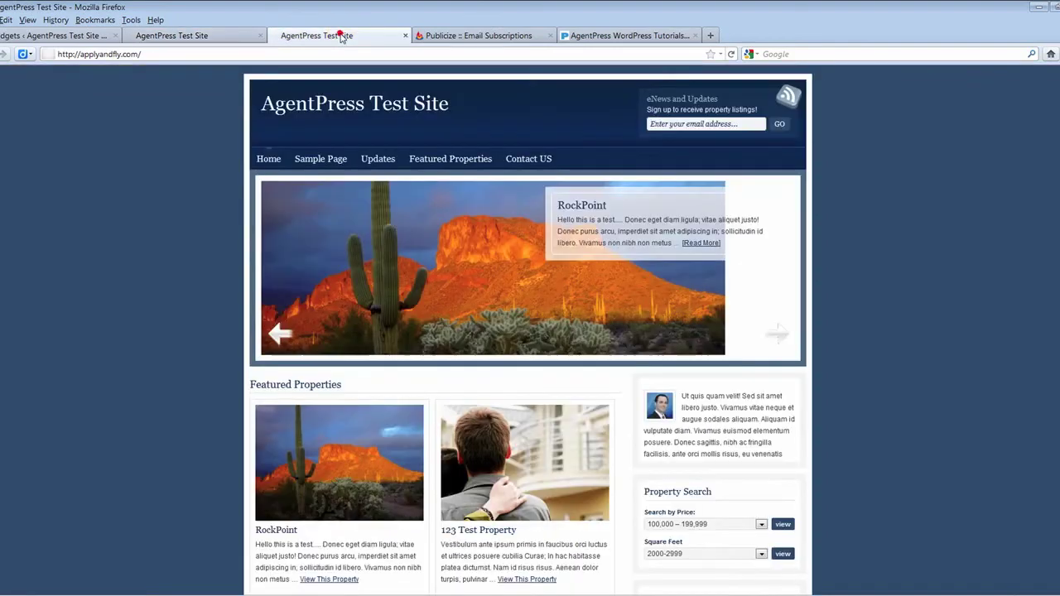
scroll(473, 207, "down", 2)
Collapse the Featured Properties widget and open the Real Estate Tips widget in Featured Posts.
left_click(69, 38)
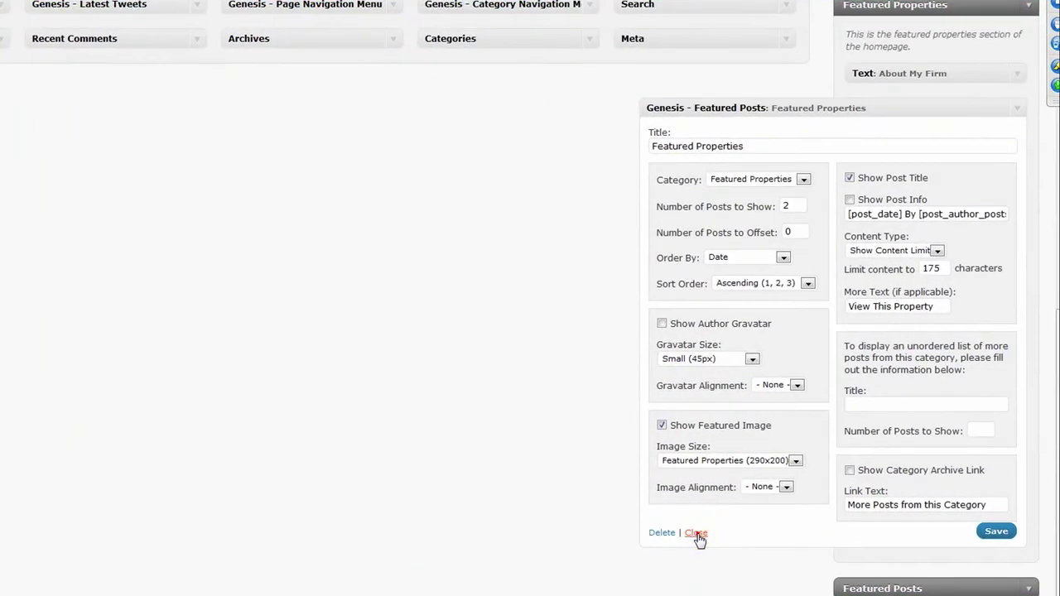
left_click(696, 533)
left_click(1029, 405)
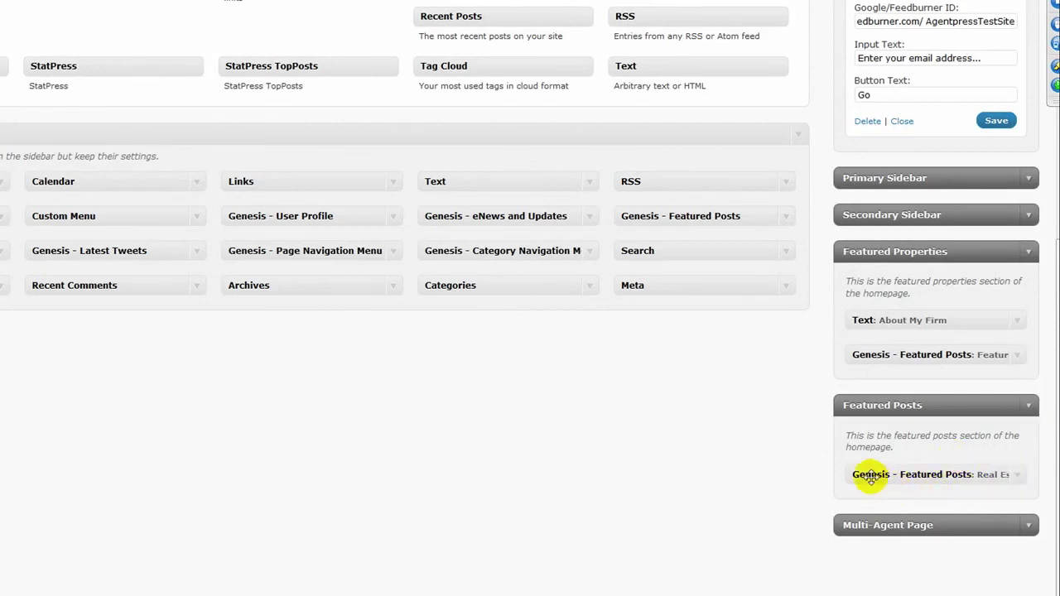
left_click(1023, 479)
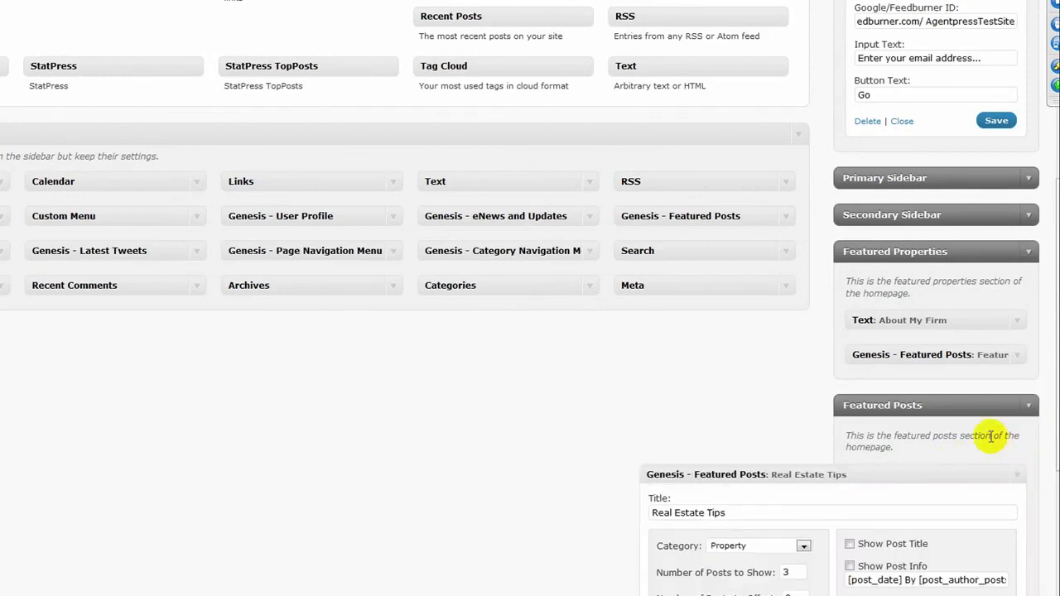
Replace the Real Estate Tips title with 'Featured Posts' and view the homepage.
scroll(836, 346, "down", 3)
left_click_drag(735, 268, 566, 254)
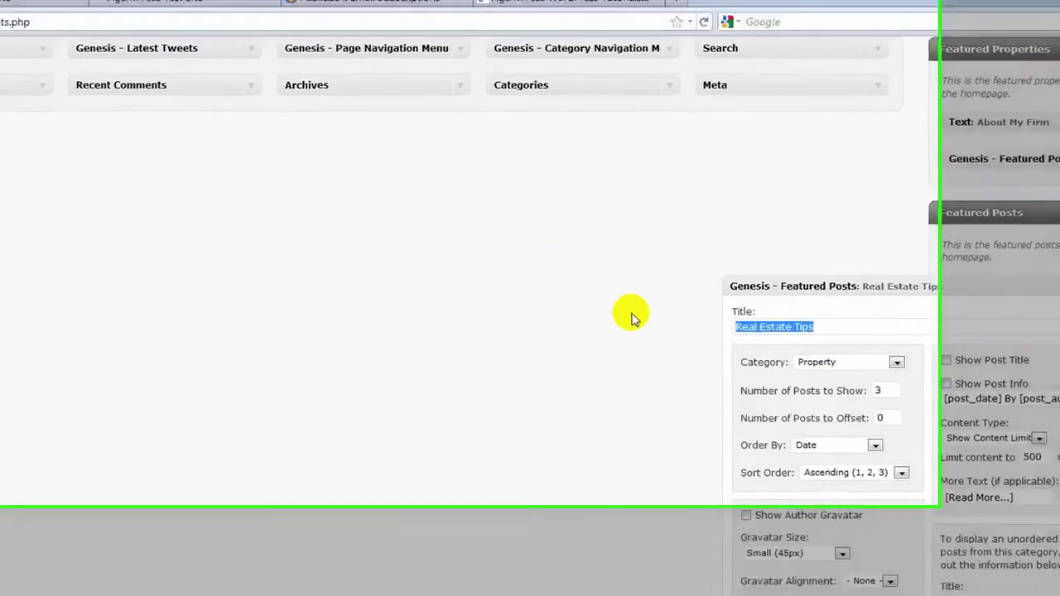
type("Fea")
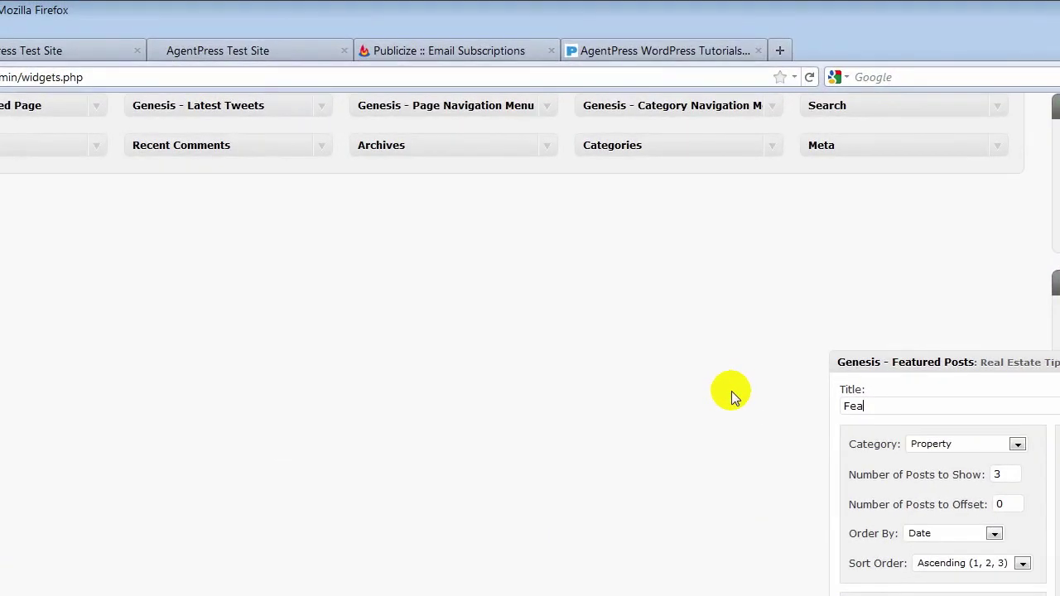
type("tured Posts")
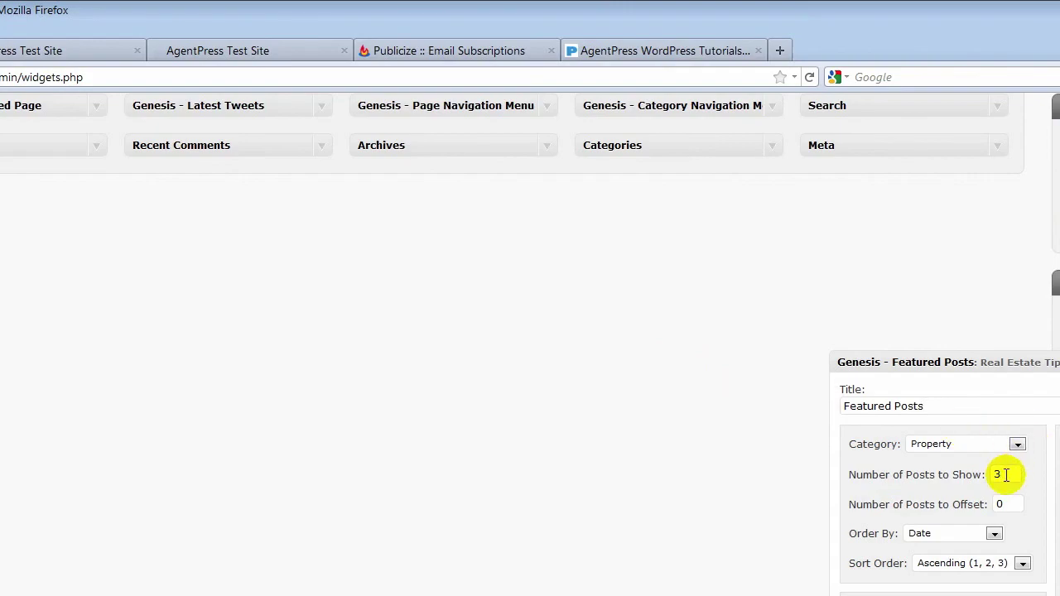
left_click(161, 40)
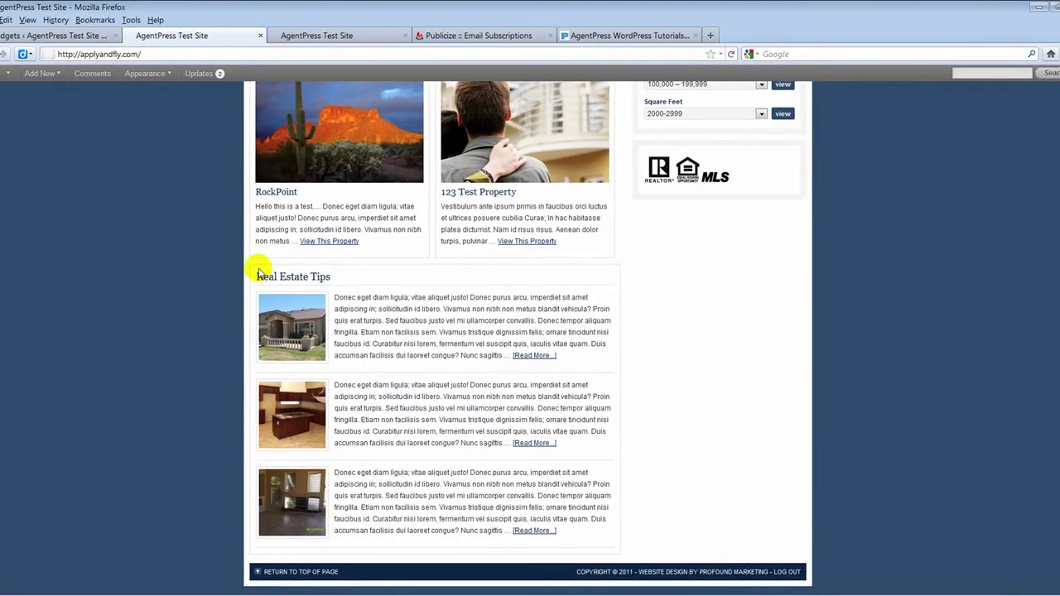